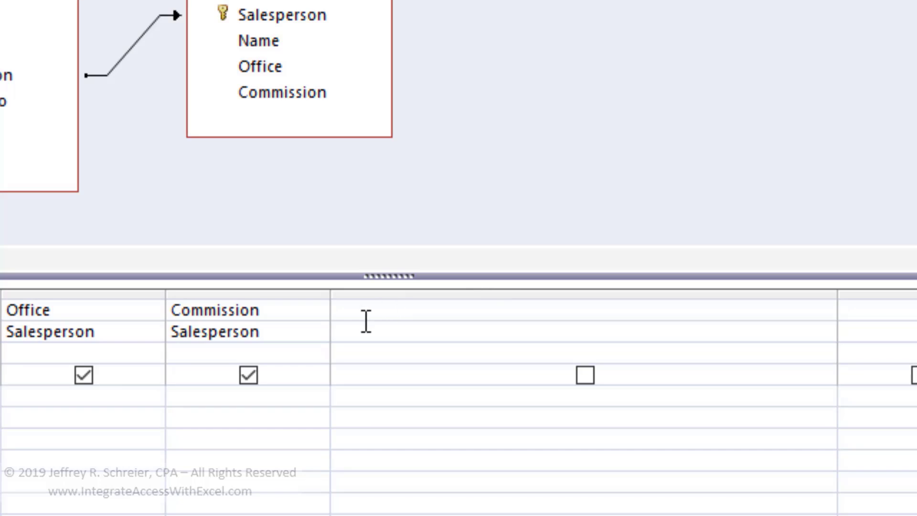
- Add the calculated field Commission Earned:[Total Sale]*[Commission] after the Commission column and check its results in the datasheet
{"action": "left_click", "coordinate": [364, 313]}
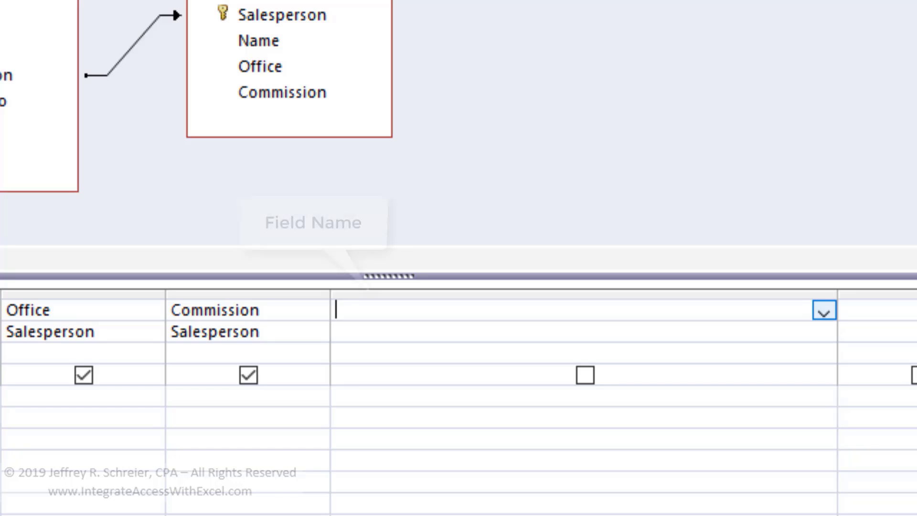
{"action": "type", "text": "Commi"}
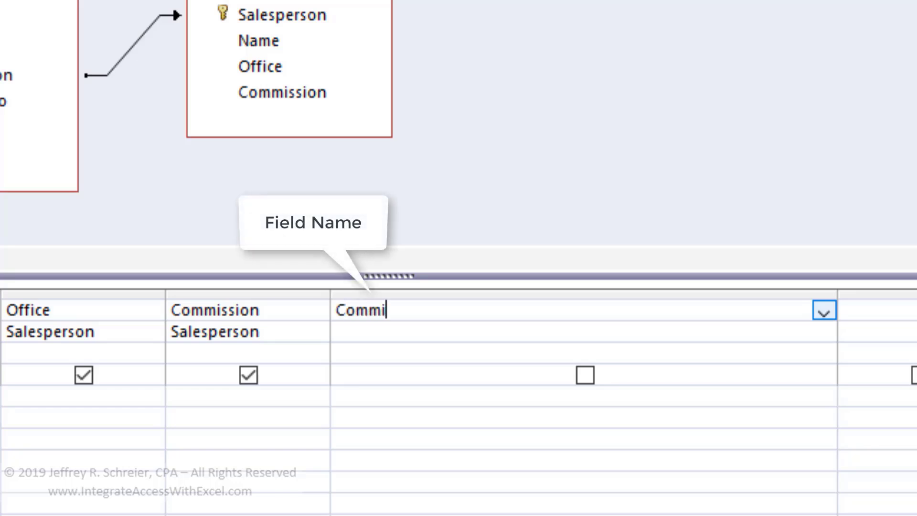
{"action": "type", "text": "ssion Earned"}
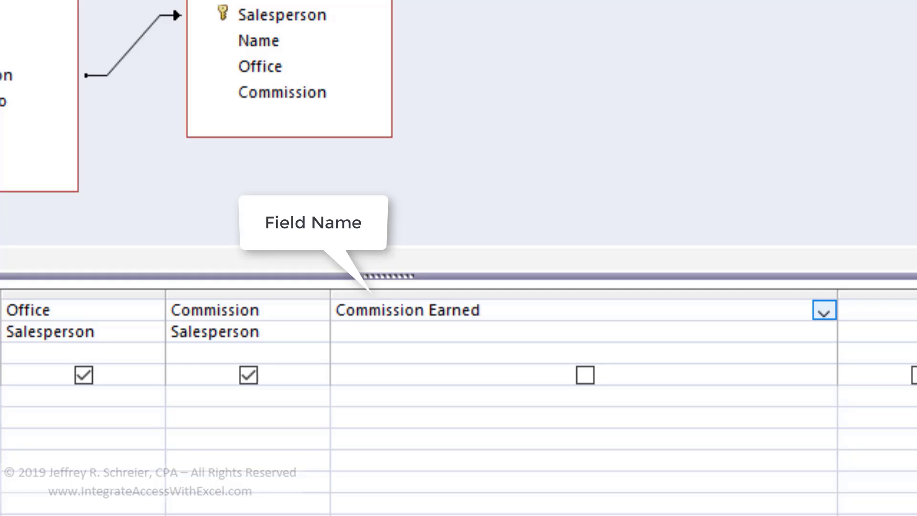
{"action": "type", "text": ":[To"}
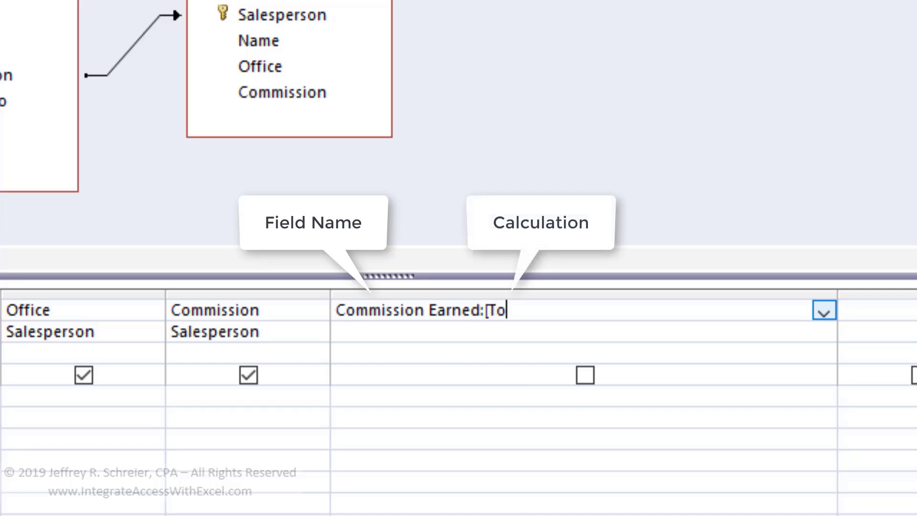
{"action": "type", "text": "tal Sale"}
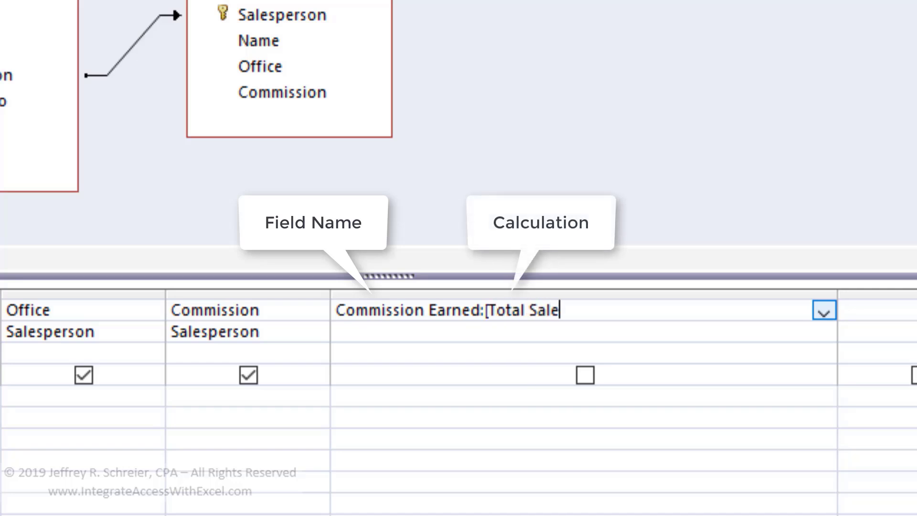
{"action": "type", "text": "]*[Commission"}
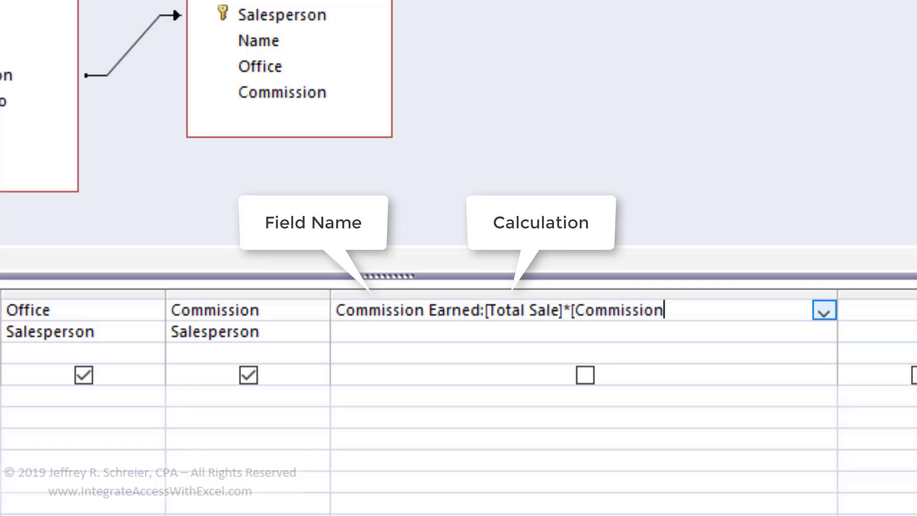
{"action": "type", "text": "]"}
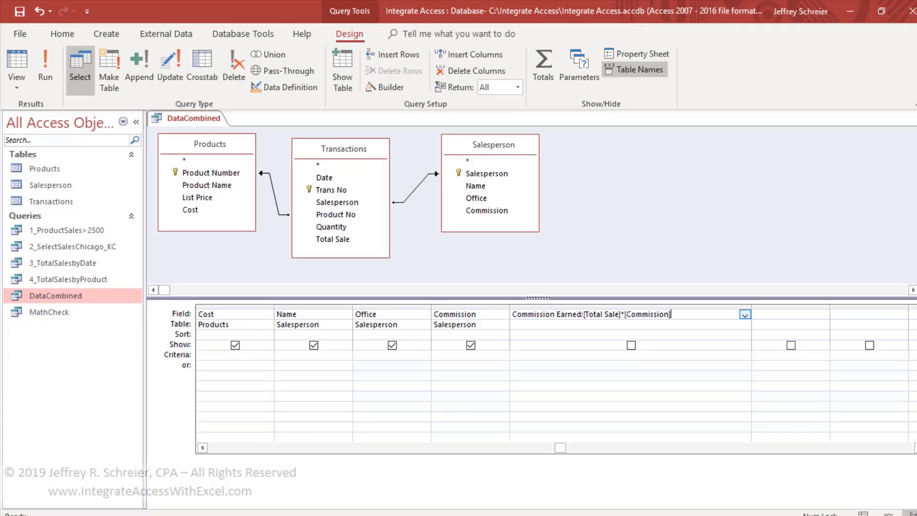
{"action": "left_click", "coordinate": [43, 67]}
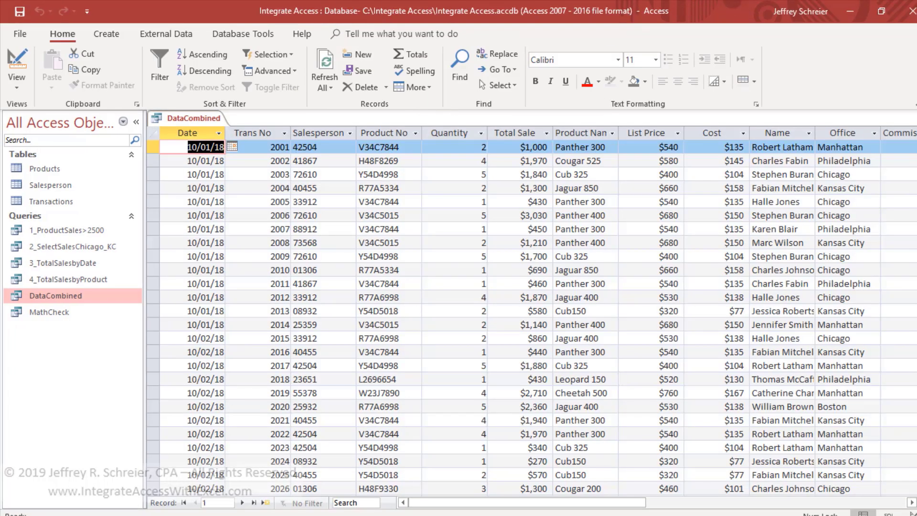
{"action": "left_click_drag", "start_coordinate": [527, 503], "coordinate": [592, 503]}
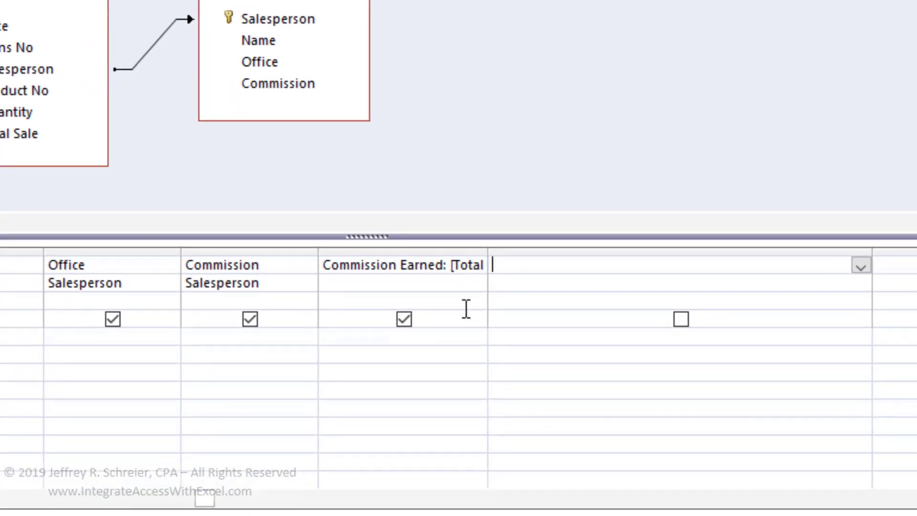
- Add the calculated field Cost of Sale:[Quantity]*[Cost] after Commission Earned and narrow its column in the design grid
{"action": "type", "text": "Cost of "}
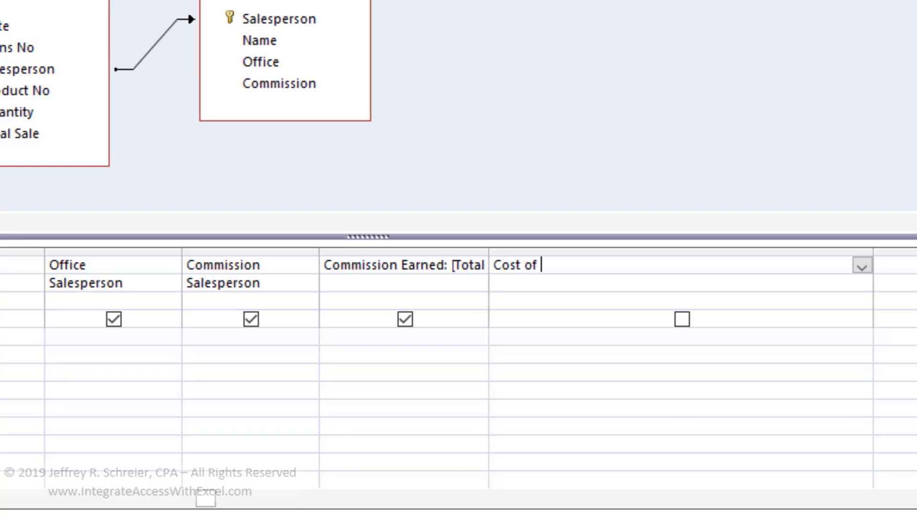
{"action": "type", "text": "Sale:[Quanti"}
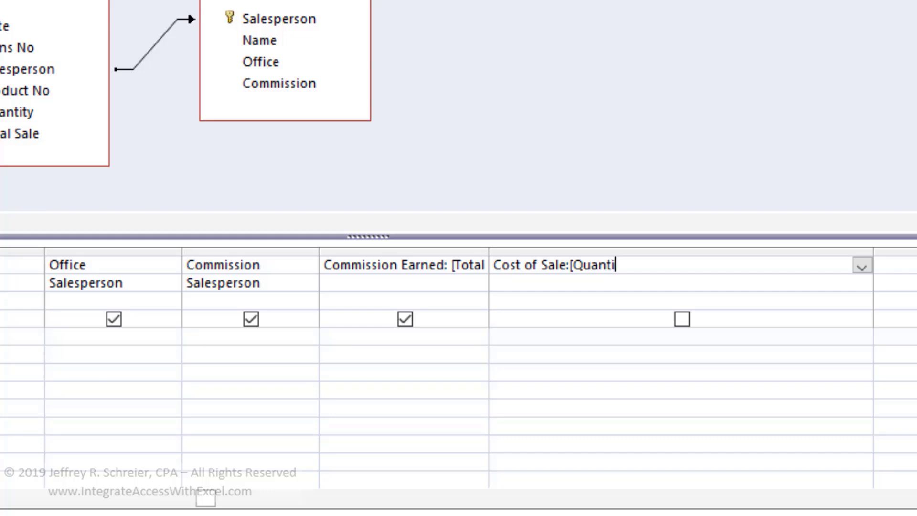
{"action": "type", "text": "ty]*[Cost]"}
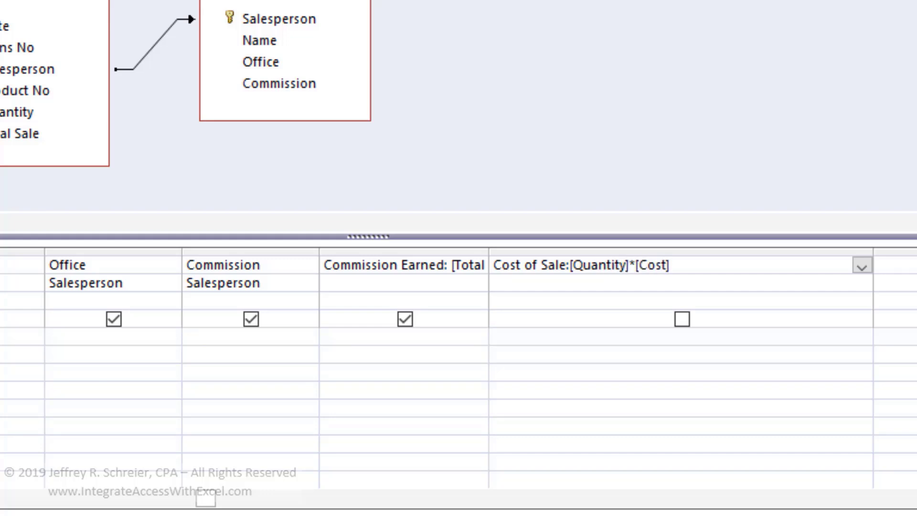
{"action": "left_click_drag", "start_coordinate": [873, 252], "coordinate": [685, 251]}
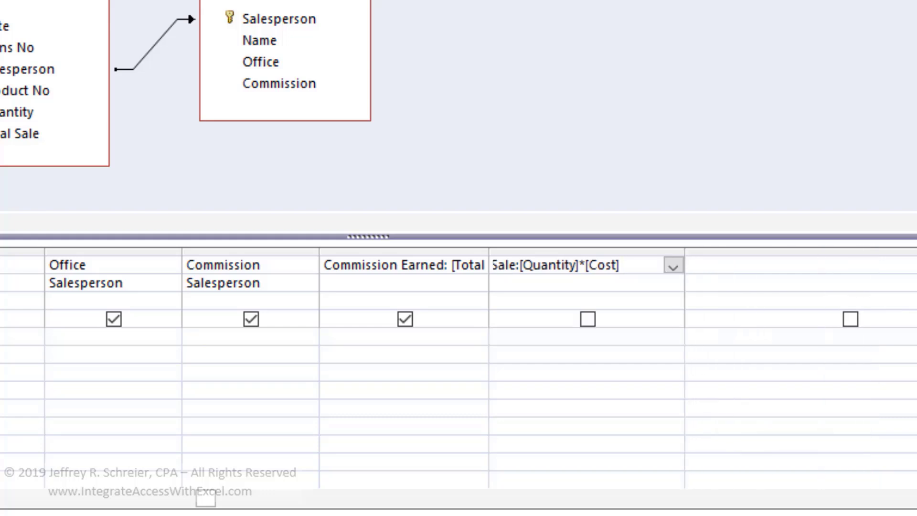
- Add the calculated field Profit:[Total Sale]-[Cost of Sale]-[Commission Earned] in the column after Cost of Sale
{"action": "key", "text": "Tab"}
{"action": "type", "text": "Profit:"}
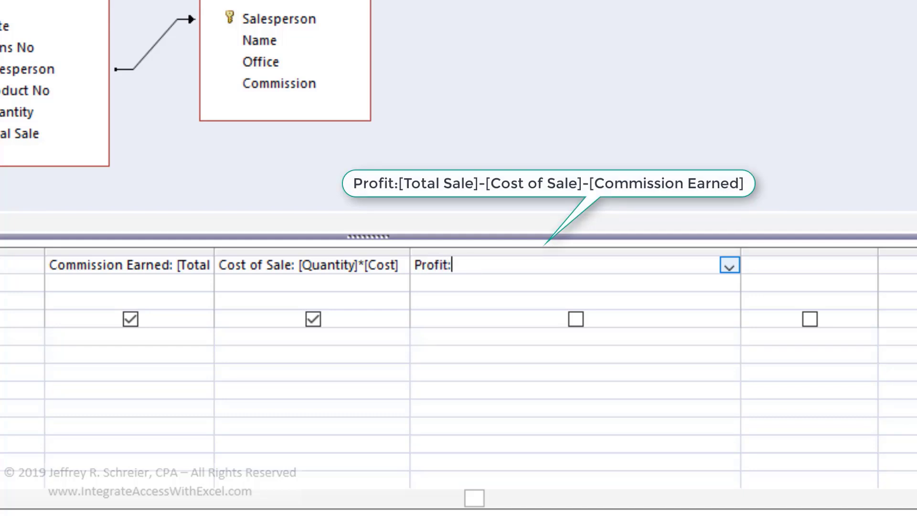
{"action": "type", "text": "[Total Sale]-"}
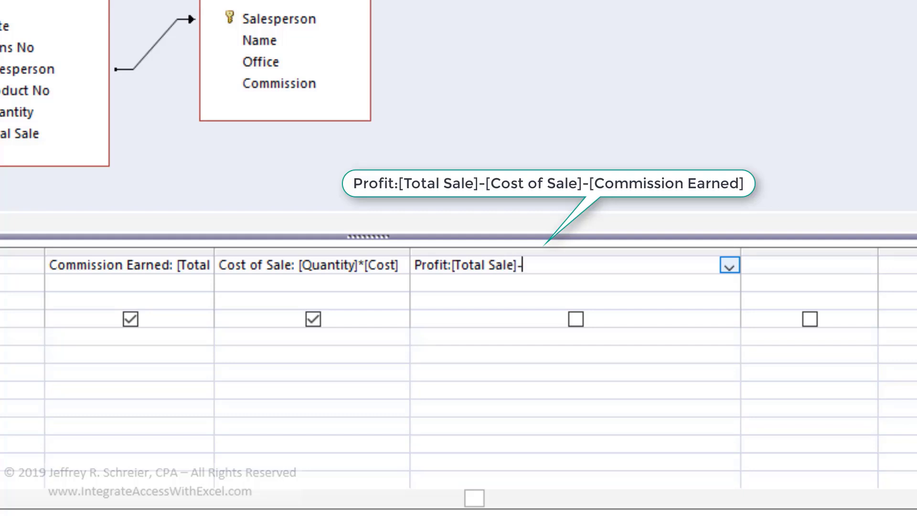
{"action": "type", "text": "[Cost of Sale]"}
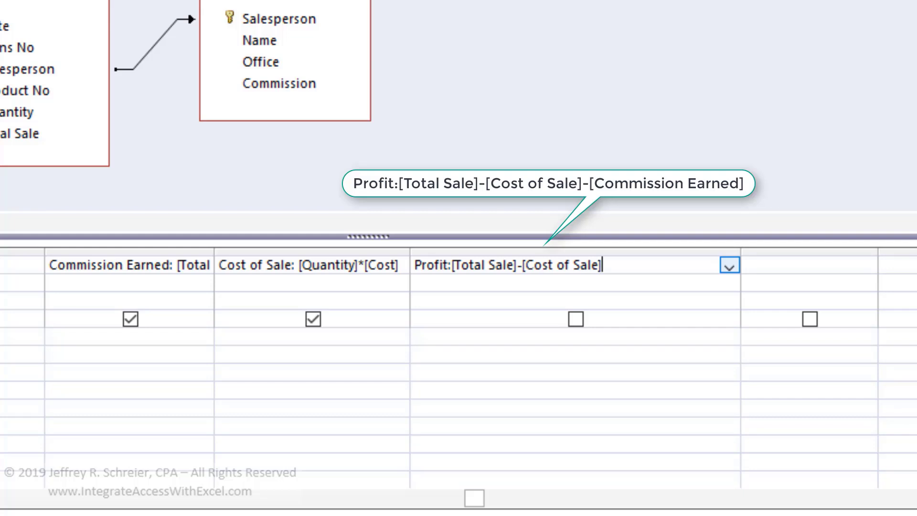
{"action": "type", "text": "-[Commission Earned"}
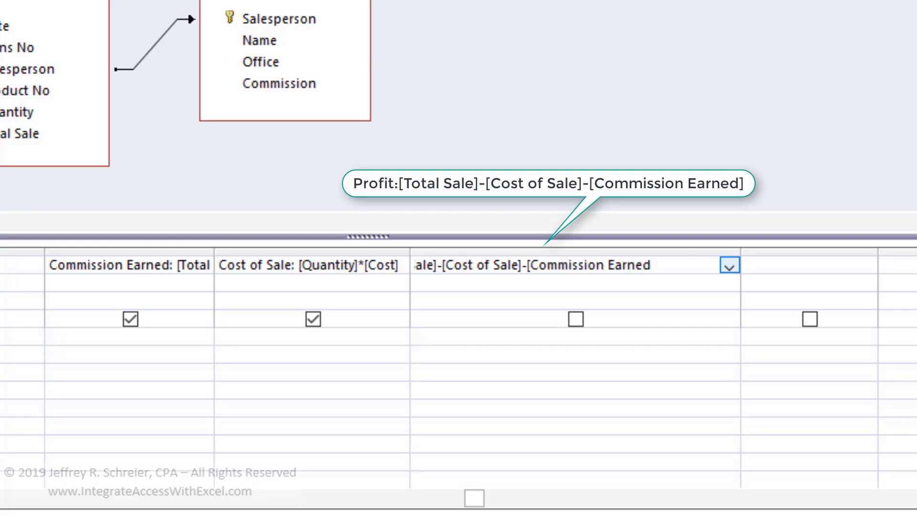
{"action": "type", "text": "]"}
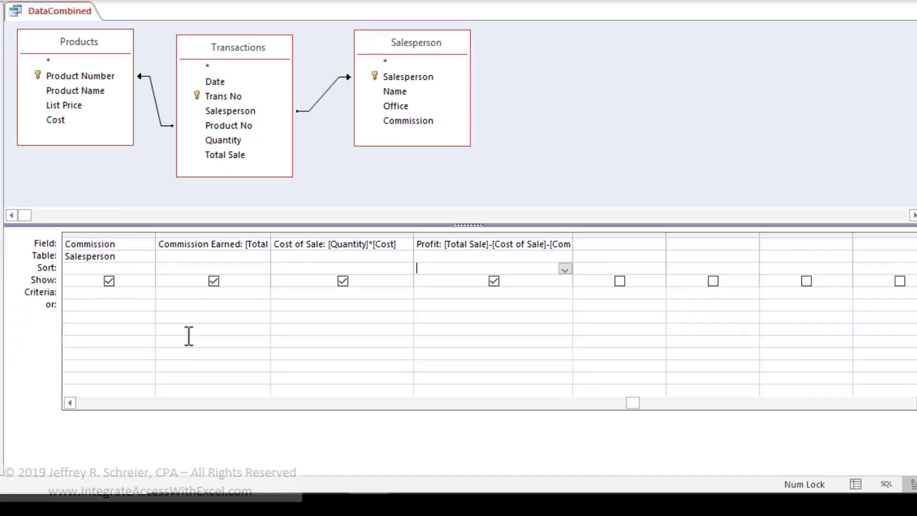
- Open the field properties of Commission Earned and set its format to Currency
{"action": "right_click", "coordinate": [92, 398]}
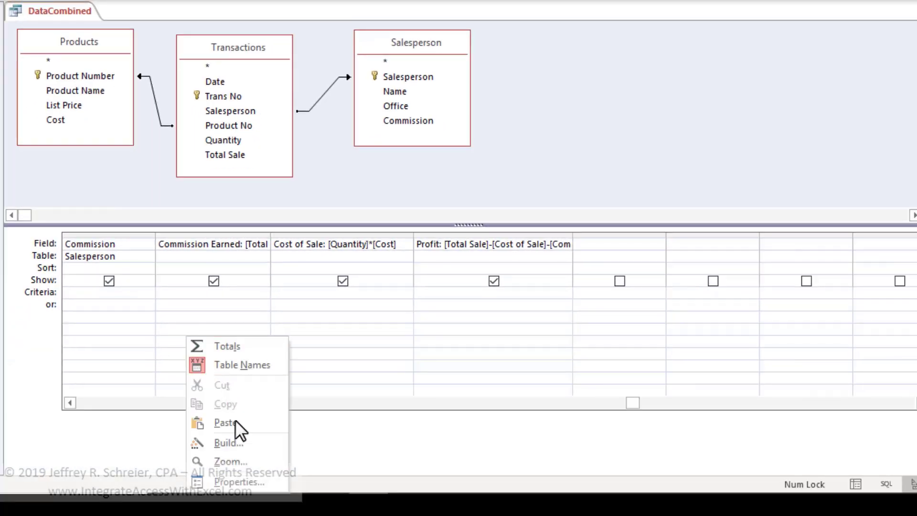
{"action": "left_click", "coordinate": [242, 483]}
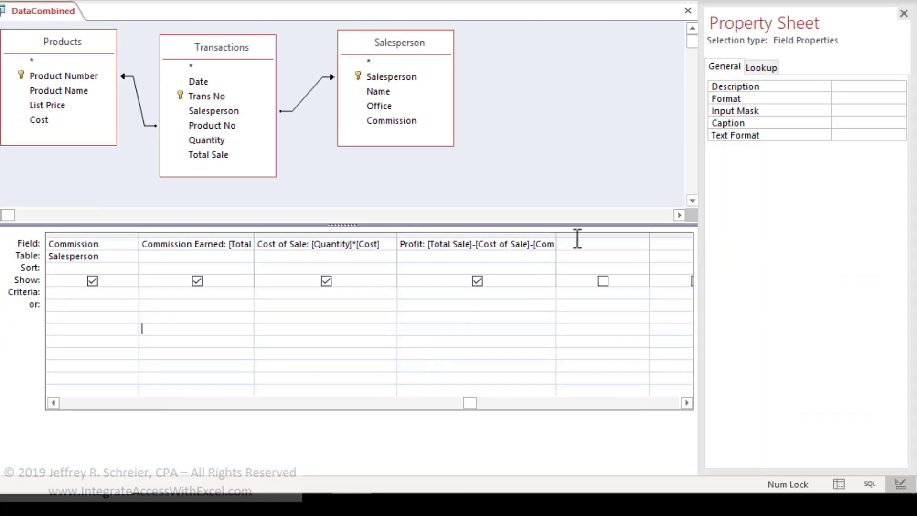
{"action": "left_click", "coordinate": [888, 98]}
{"action": "left_click", "coordinate": [898, 99]}
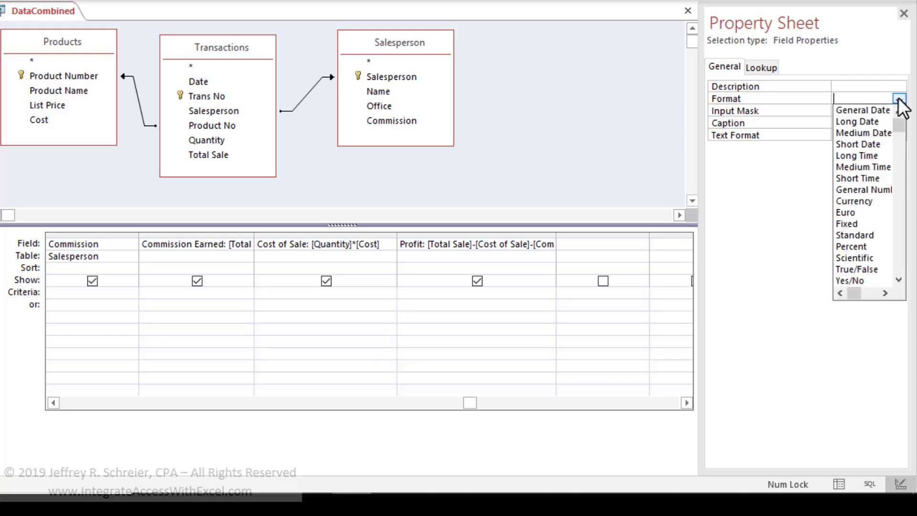
{"action": "left_click", "coordinate": [864, 201]}
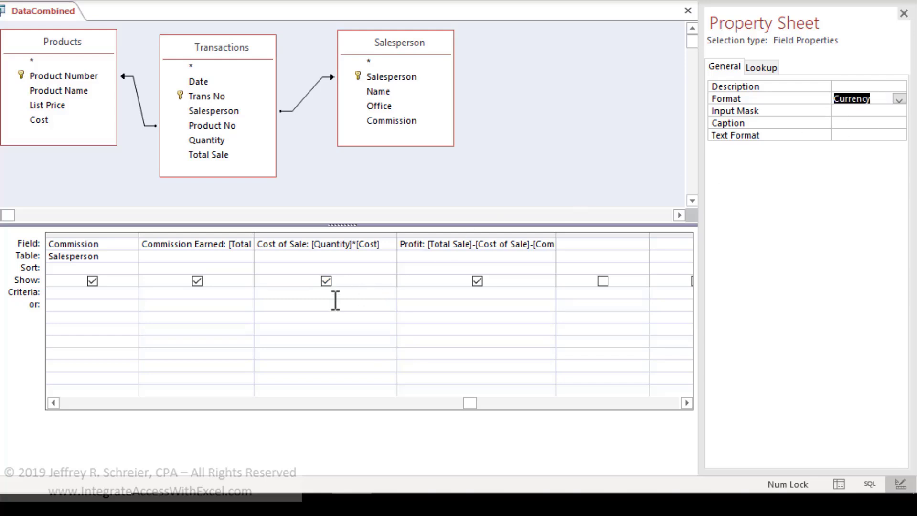
- Set the format of the Cost of Sale calculated field to Currency
{"action": "left_click", "coordinate": [334, 333]}
{"action": "left_click", "coordinate": [900, 100]}
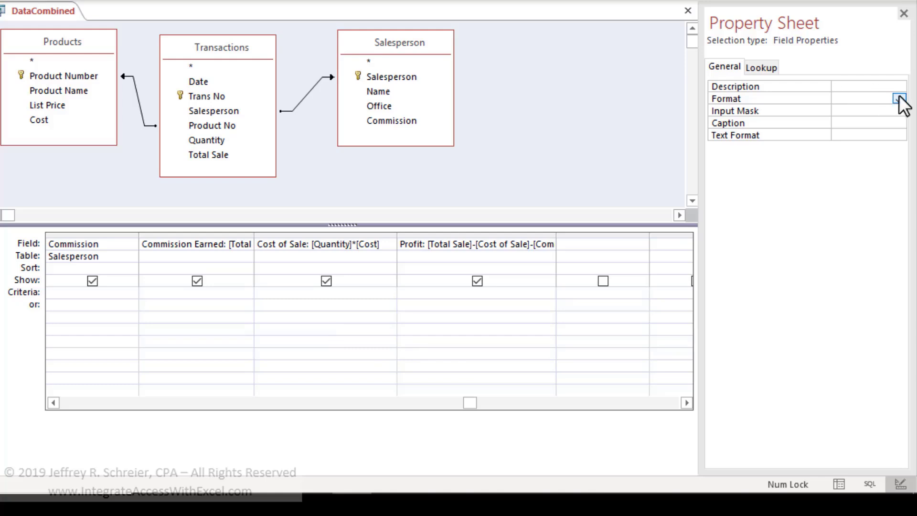
{"action": "left_click", "coordinate": [898, 99]}
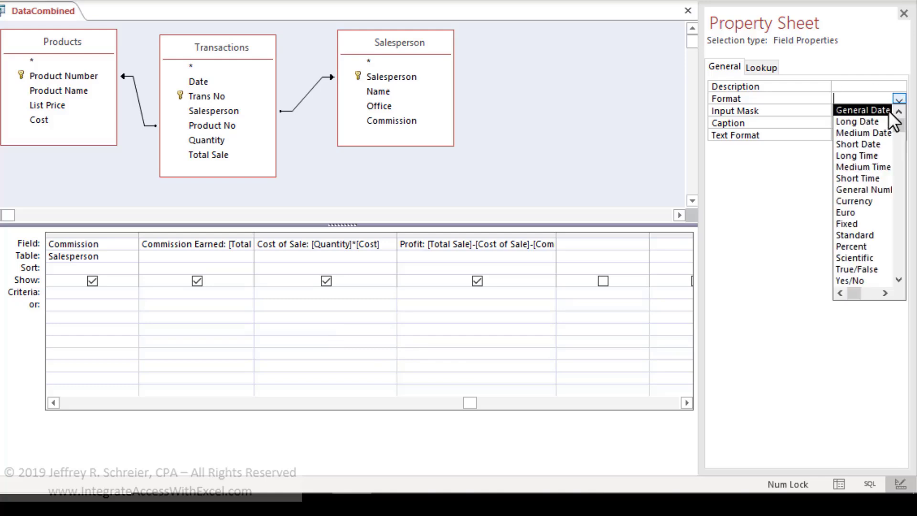
{"action": "left_click", "coordinate": [878, 202]}
- Set the format of the Profit calculated field to Currency
{"action": "left_click", "coordinate": [456, 308]}
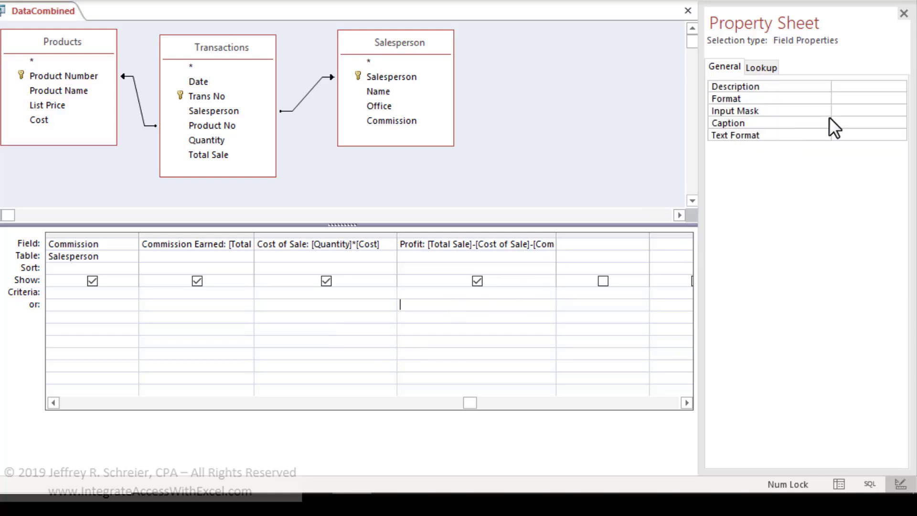
{"action": "left_click", "coordinate": [863, 98]}
{"action": "left_click", "coordinate": [898, 99]}
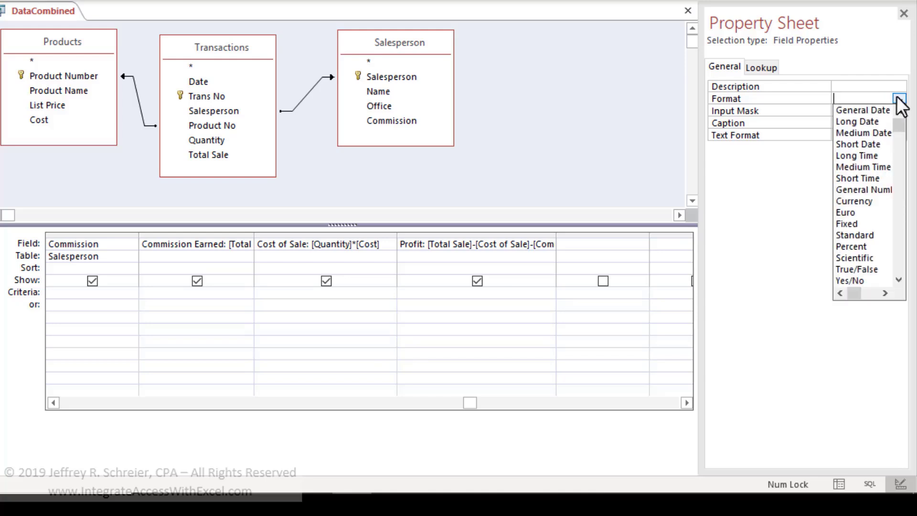
{"action": "left_click", "coordinate": [874, 201]}
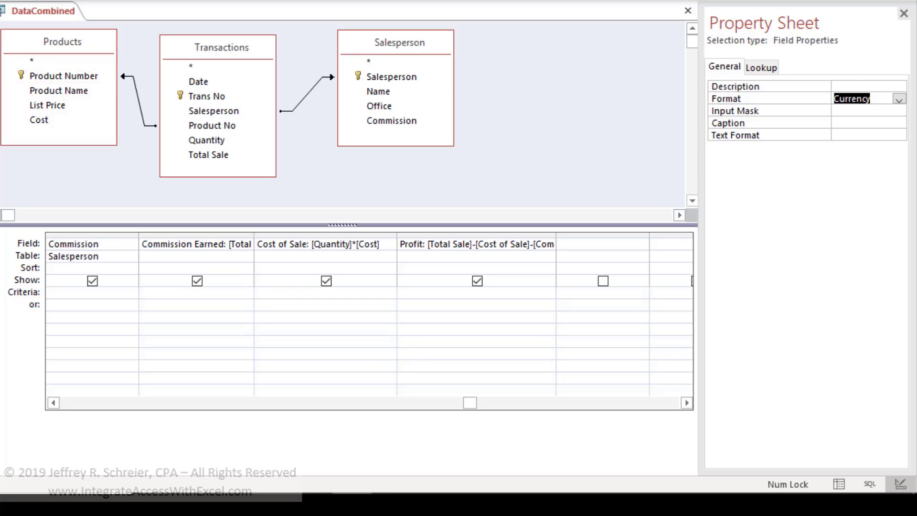
- Display the query results and move the Commission Earned, Cost of Sale and Profit columns together to directly after Total Sale
{"action": "left_click", "coordinate": [47, 1]}
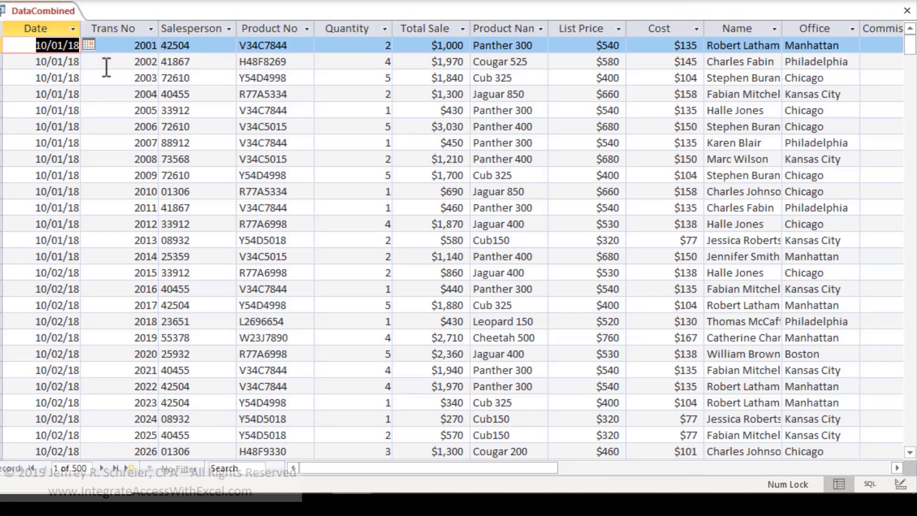
{"action": "left_click_drag", "start_coordinate": [486, 466], "coordinate": [570, 463]}
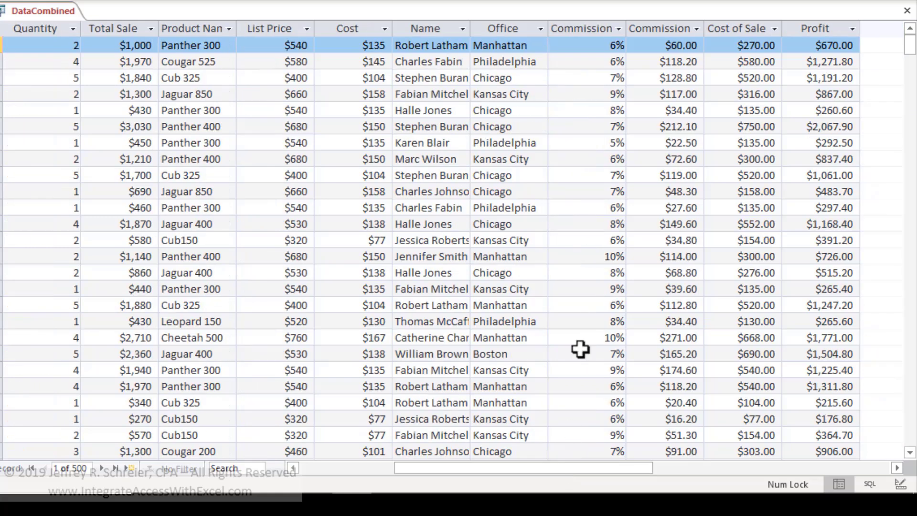
{"action": "left_click_drag", "start_coordinate": [640, 24], "coordinate": [800, 21]}
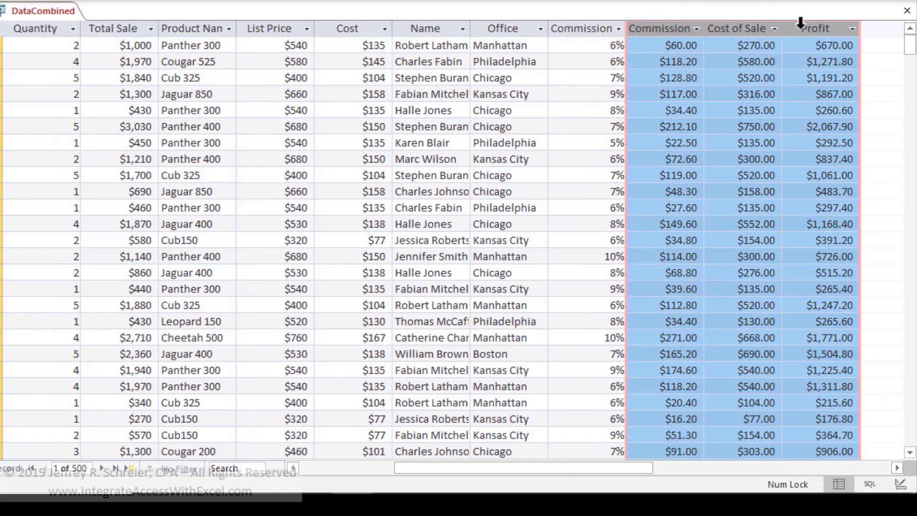
{"action": "left_click_drag", "start_coordinate": [679, 31], "coordinate": [191, 43]}
{"action": "key", "text": "Left"}
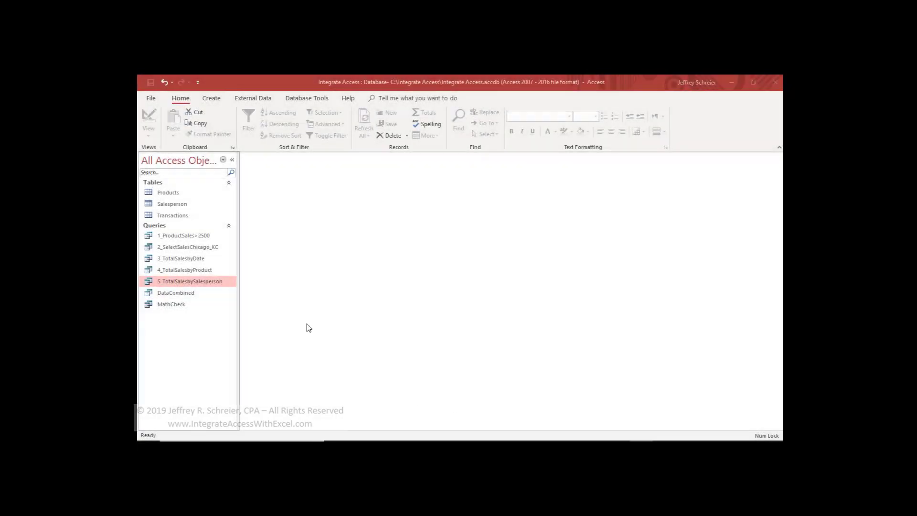
- Duplicate the 5_TotalSalesbySalesperson query under the name 6_CommissionEarnedbySalesperson
{"action": "right_click", "coordinate": [203, 279]}
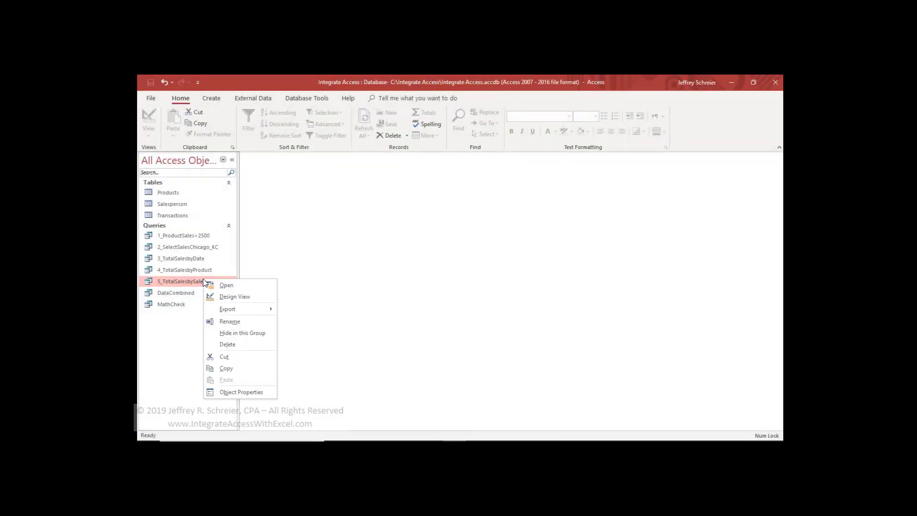
{"action": "left_click", "coordinate": [225, 369]}
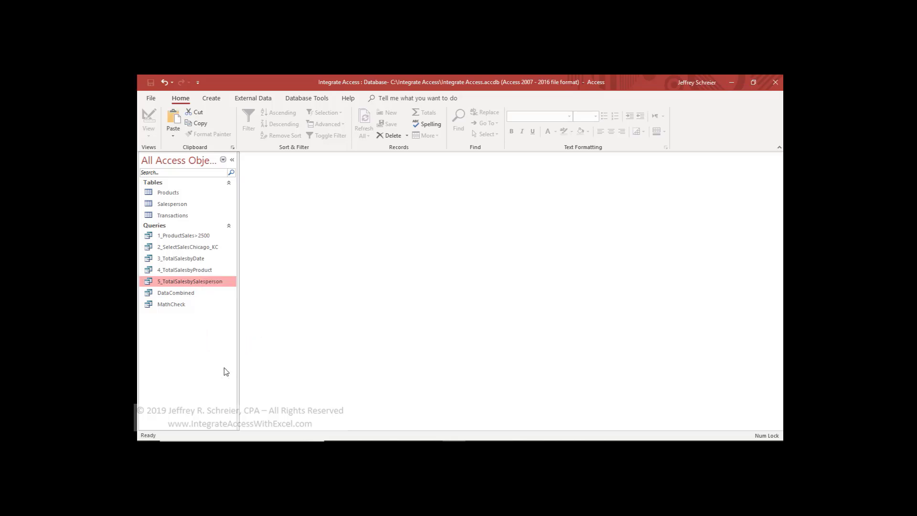
{"action": "right_click", "coordinate": [211, 330]}
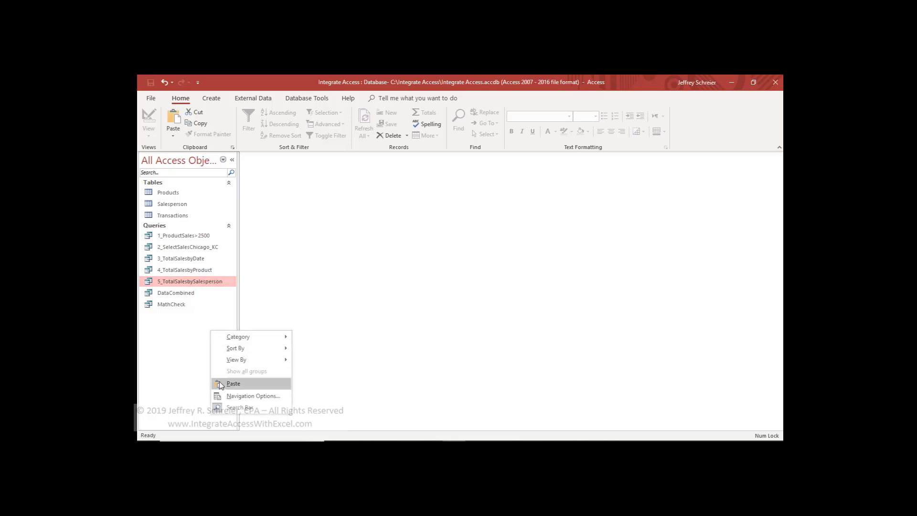
{"action": "left_click", "coordinate": [233, 383]}
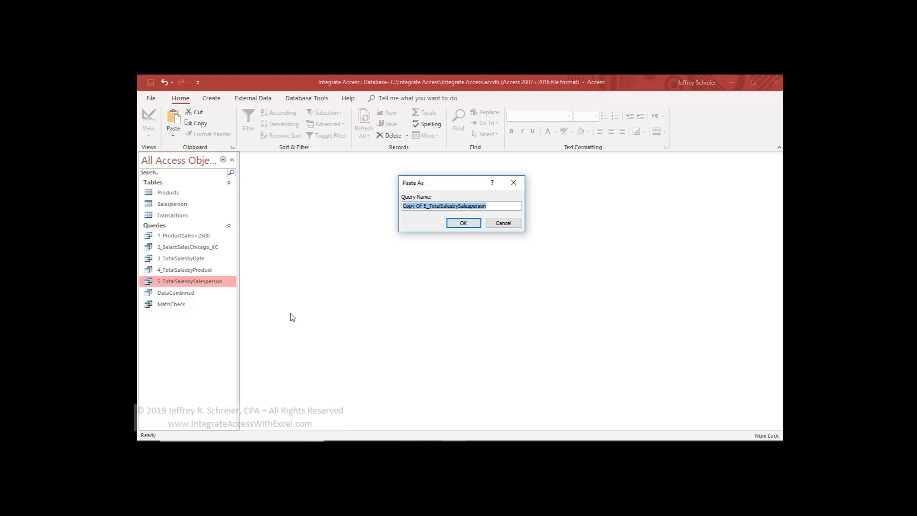
{"action": "type", "text": "6_"}
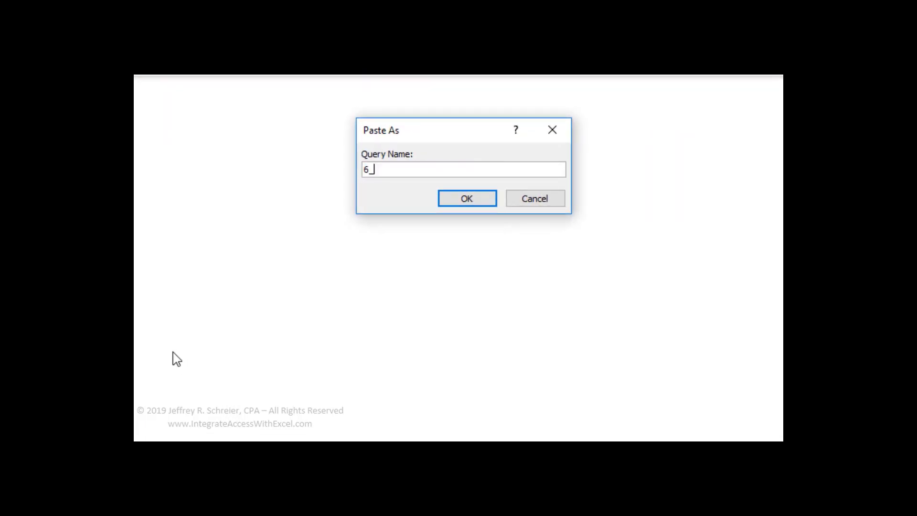
{"action": "type", "text": "CommissionEarnedbySale"}
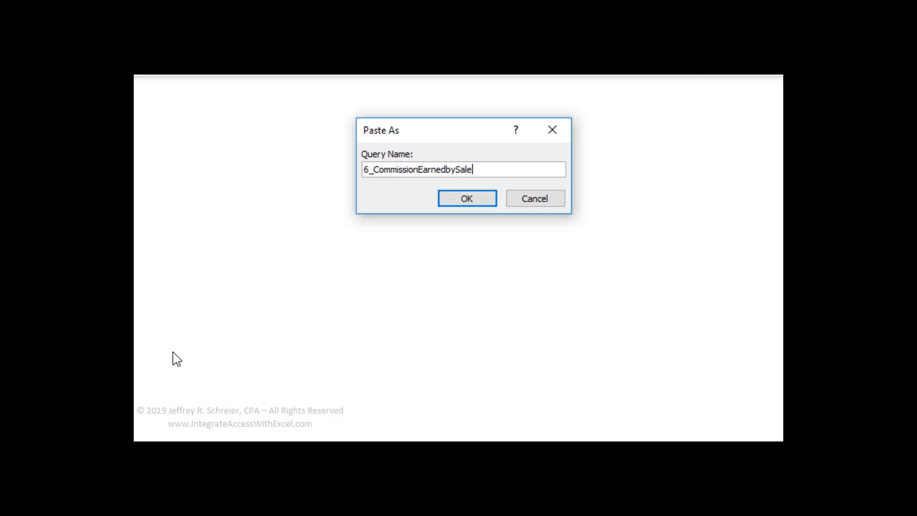
{"action": "type", "text": "sperson"}
{"action": "left_click", "coordinate": [462, 198]}
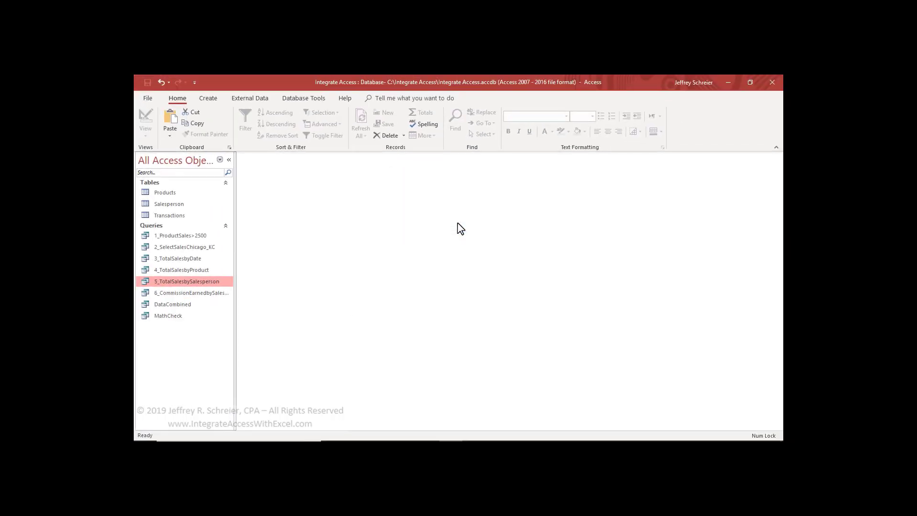
- Open the design of 6_CommissionEarnedbySalesperson and remove the Trans No count and the averaged Total Sale columns
{"action": "right_click", "coordinate": [206, 292]}
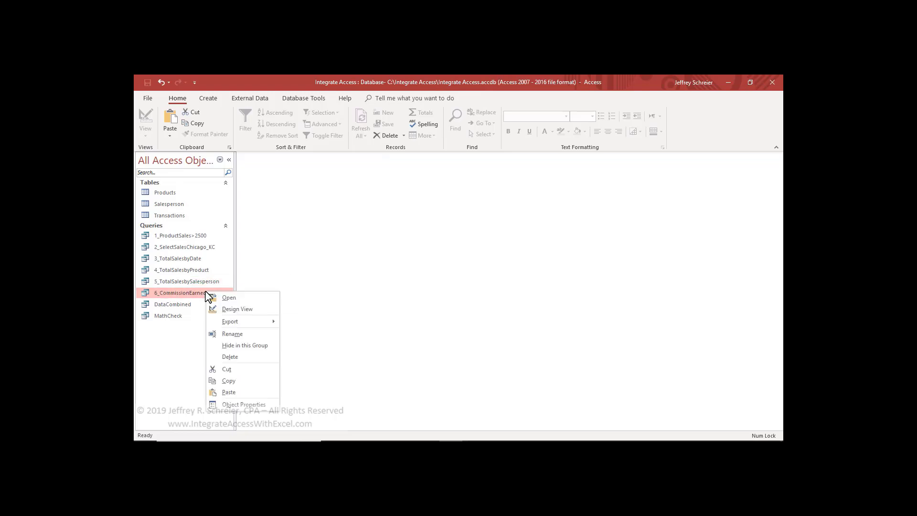
{"action": "left_click", "coordinate": [228, 309]}
{"action": "left_click", "coordinate": [397, 324]}
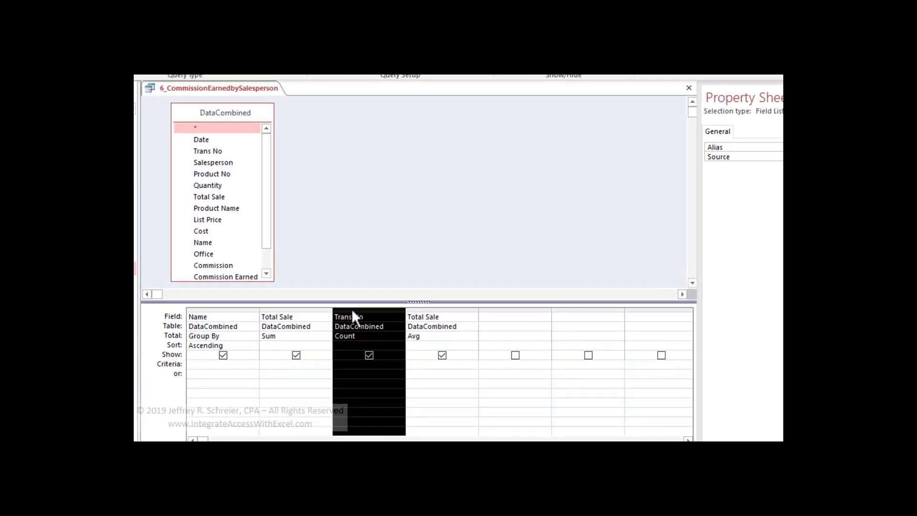
{"action": "right_click", "coordinate": [398, 323]}
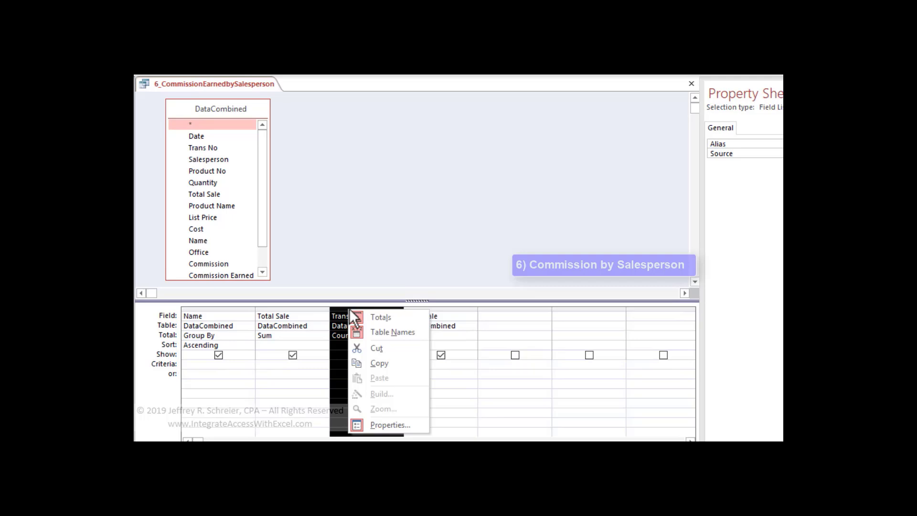
{"action": "left_click", "coordinate": [374, 348]}
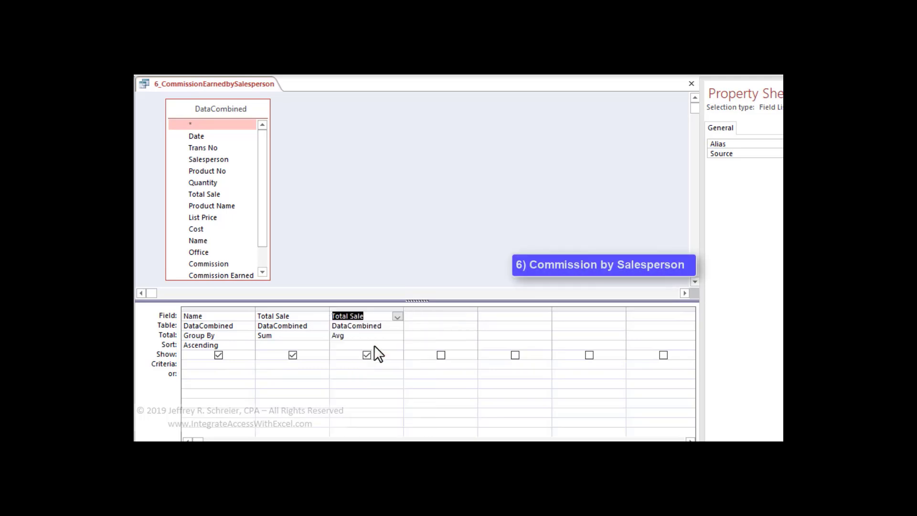
{"action": "left_click", "coordinate": [374, 309]}
{"action": "right_click", "coordinate": [375, 313]}
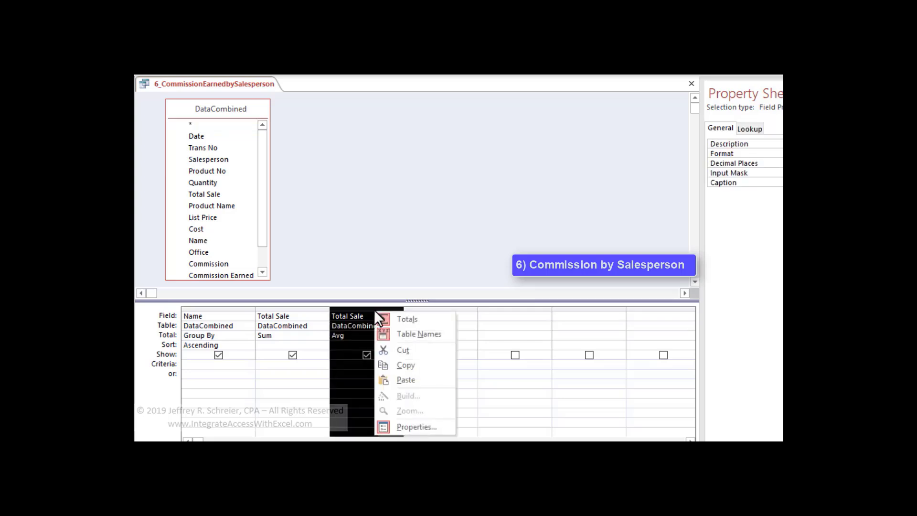
{"action": "left_click", "coordinate": [399, 350]}
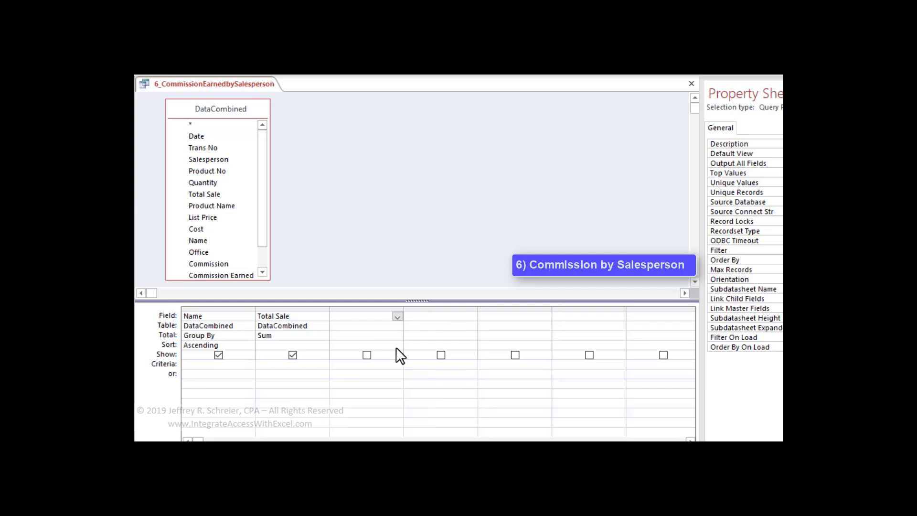
- Add the Commission Earned field from DataCombined after Total Sale and set its total to Sum
{"action": "left_click_drag", "start_coordinate": [241, 273], "coordinate": [347, 316]}
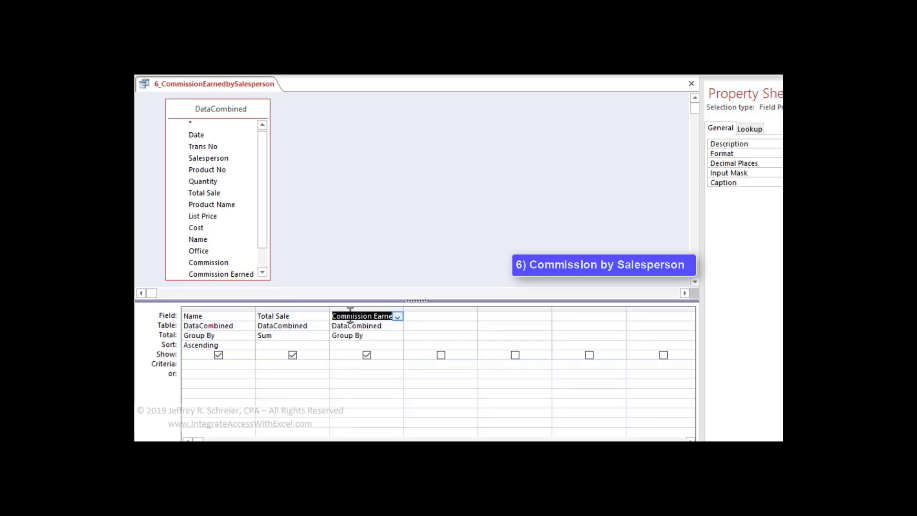
{"action": "left_click", "coordinate": [331, 336]}
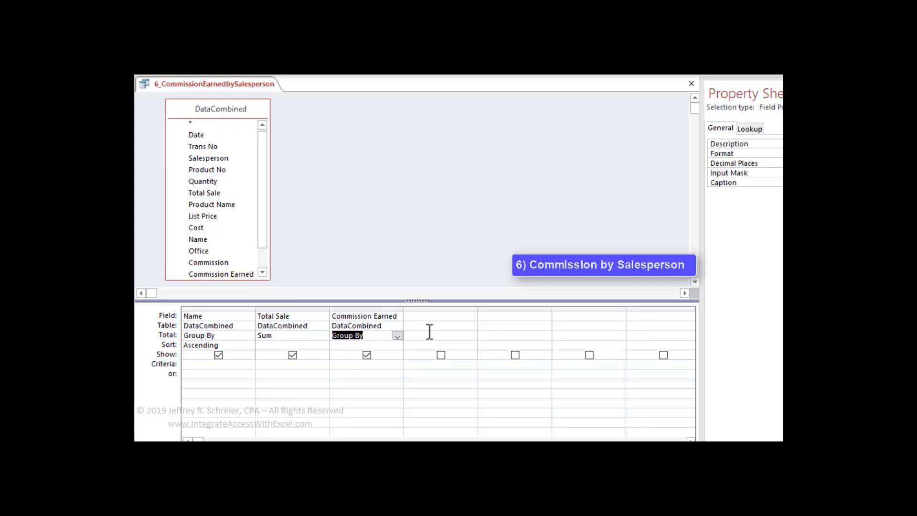
{"action": "type", "text": "Sum"}
{"action": "left_click", "coordinate": [392, 344]}
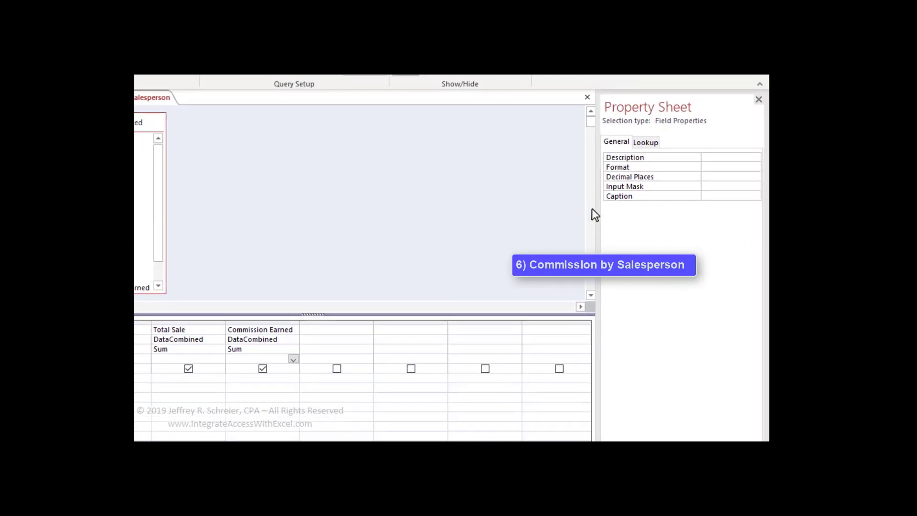
- Format the Commission Earned field as Currency with 0 decimal places and the caption Commission Earned
{"action": "left_click", "coordinate": [669, 171]}
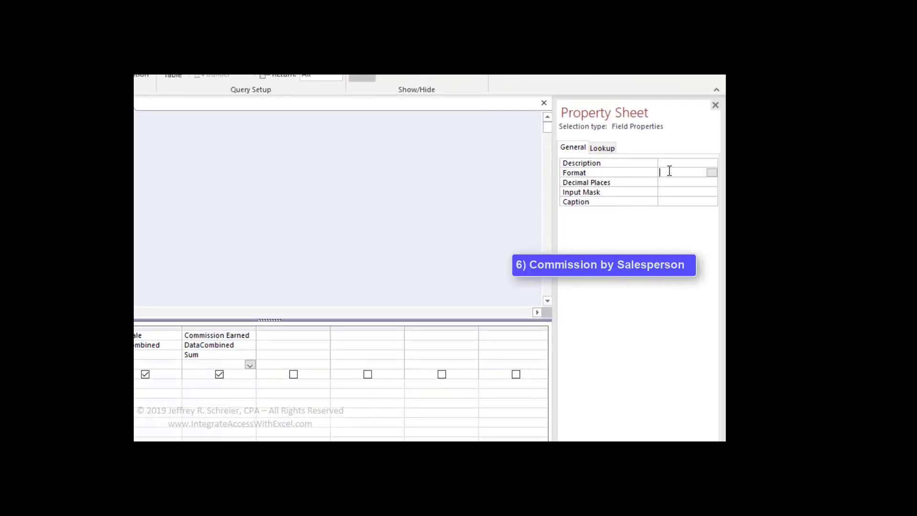
{"action": "left_click", "coordinate": [712, 173]}
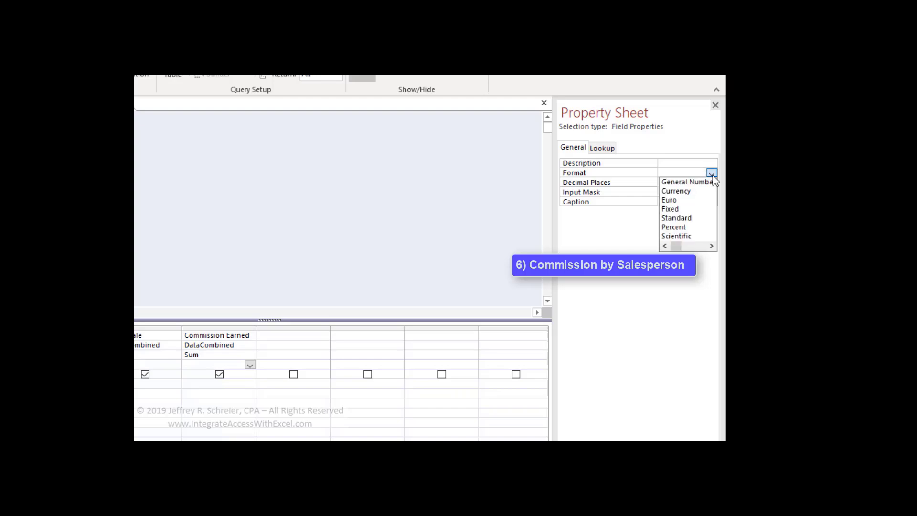
{"action": "left_click", "coordinate": [696, 191]}
{"action": "left_click", "coordinate": [698, 184]}
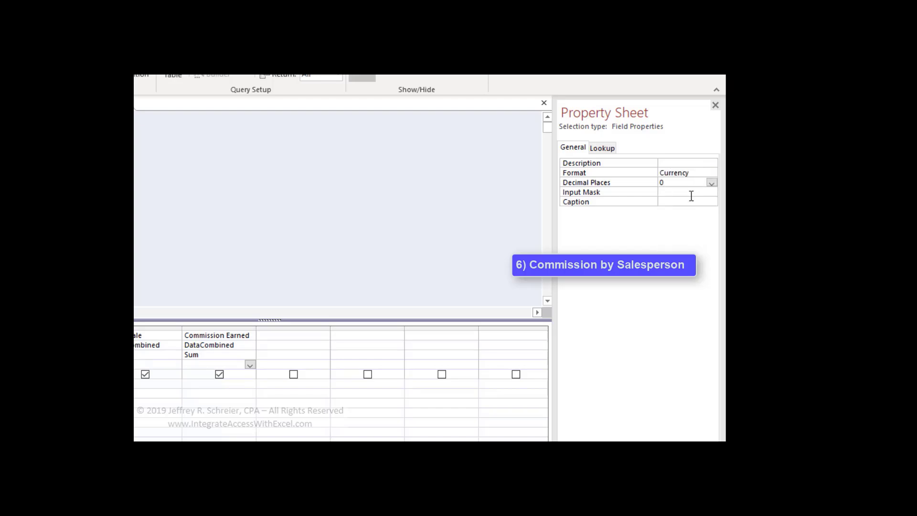
{"action": "left_click", "coordinate": [689, 201]}
{"action": "type", "text": "Commission Earne"}
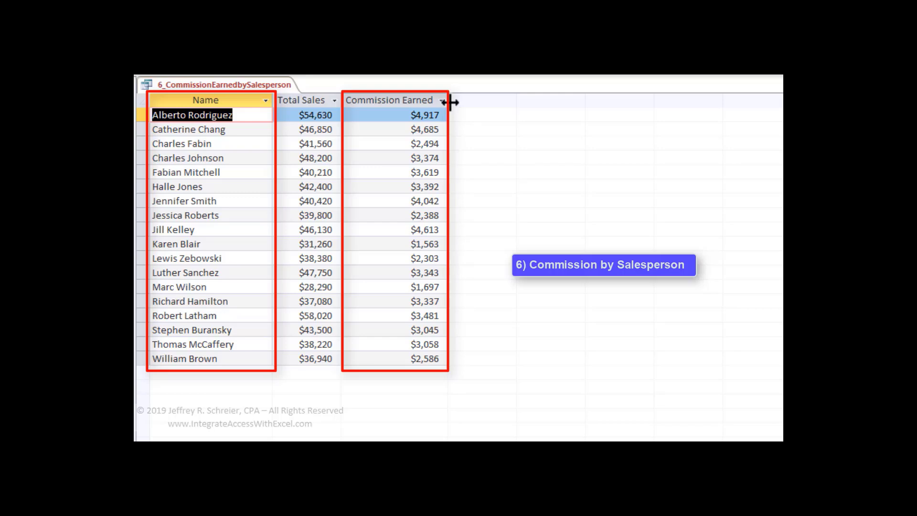
- Save and close the 6_CommissionEarnedbySalesperson query
{"action": "right_click", "coordinate": [257, 85]}
{"action": "left_click", "coordinate": [273, 101]}
{"action": "right_click", "coordinate": [274, 84]}
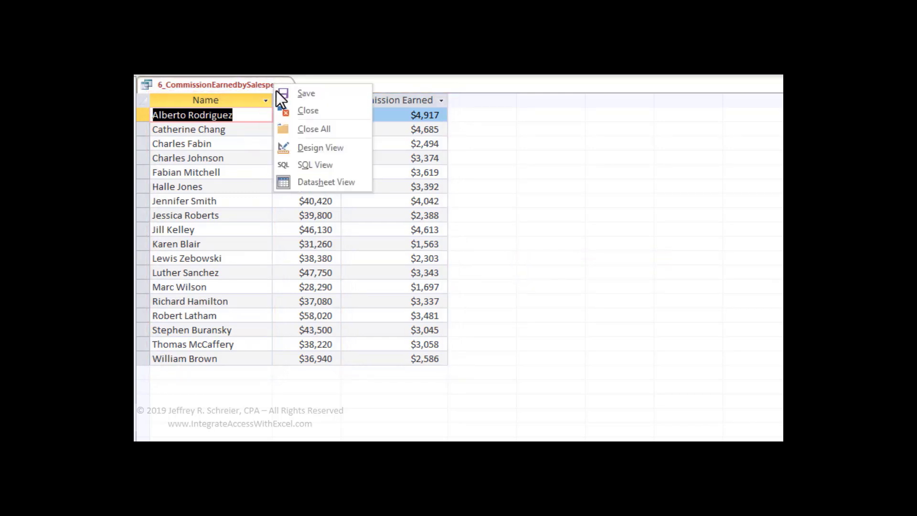
{"action": "left_click", "coordinate": [286, 111]}
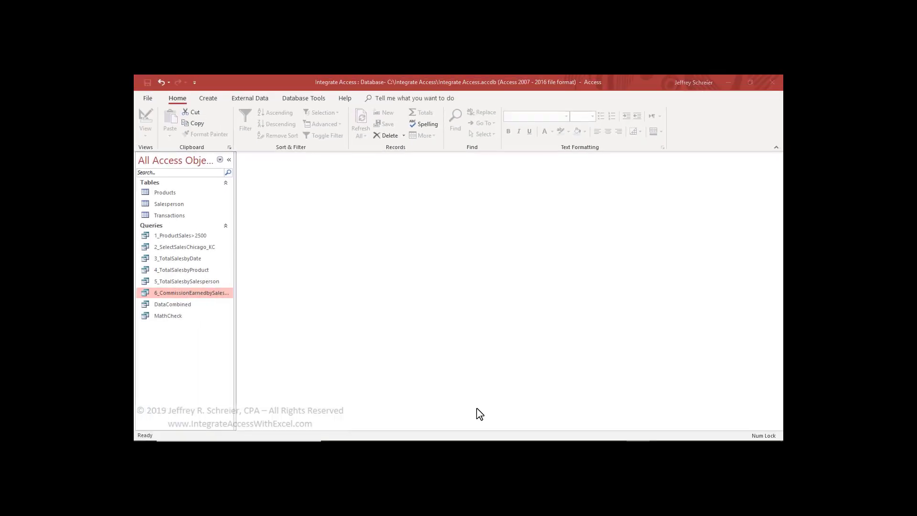
- Duplicate the 6_CommissionEarnedbySalesperson query under the name 7_ProfitbyProduct
{"action": "right_click", "coordinate": [202, 294]}
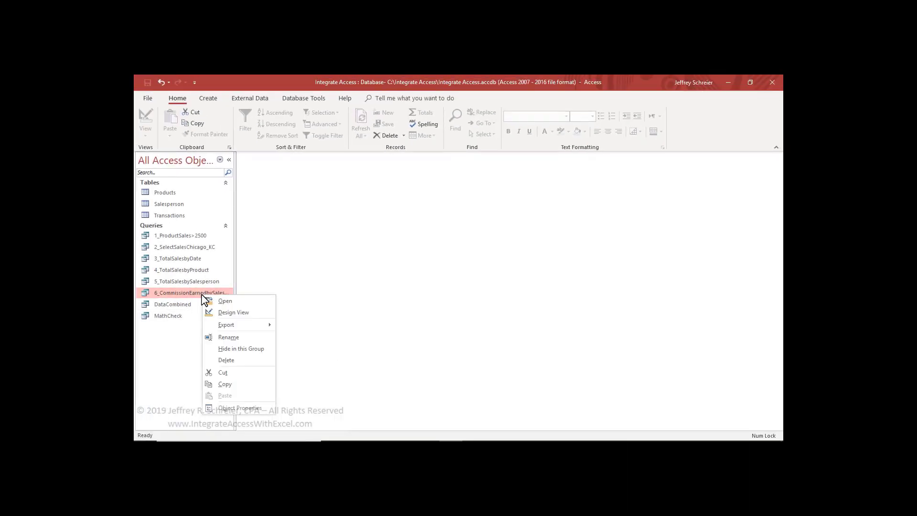
{"action": "left_click", "coordinate": [225, 384]}
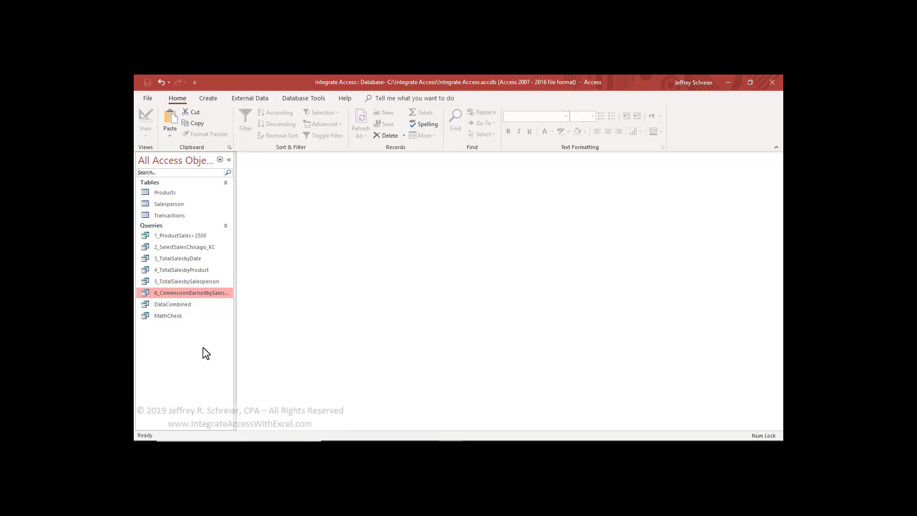
{"action": "right_click", "coordinate": [206, 353]}
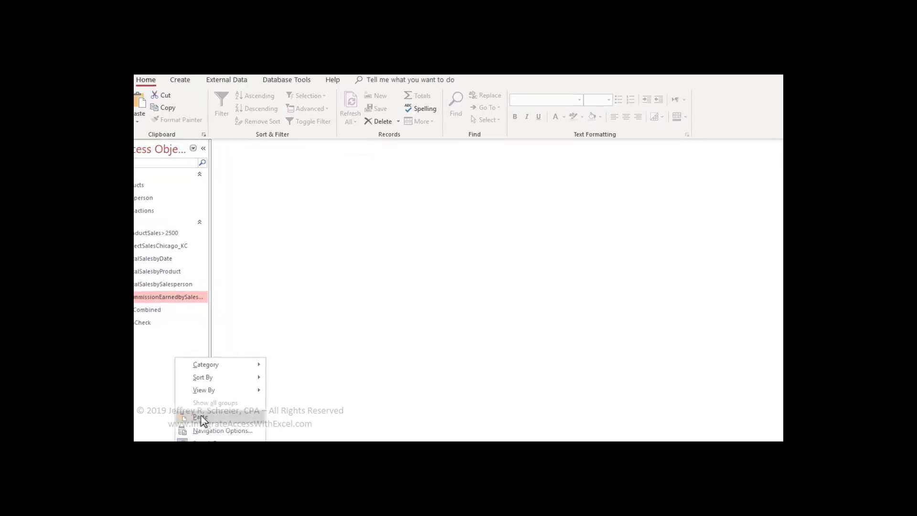
{"action": "left_click", "coordinate": [226, 400]}
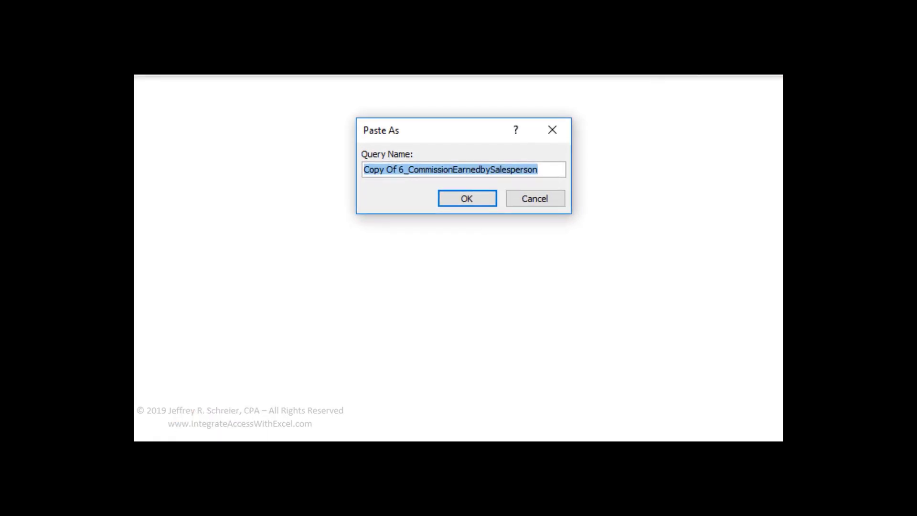
{"action": "type", "text": "7"}
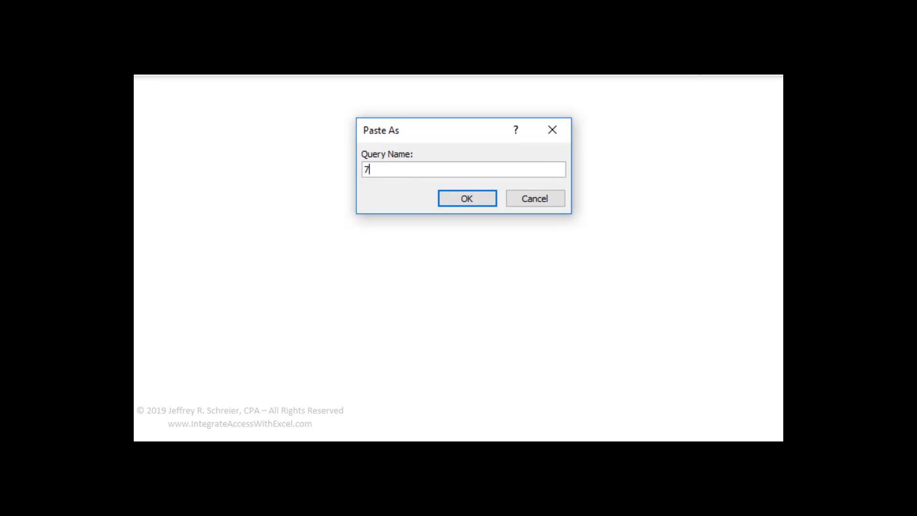
{"action": "type", "text": "_ProfitbyProduct"}
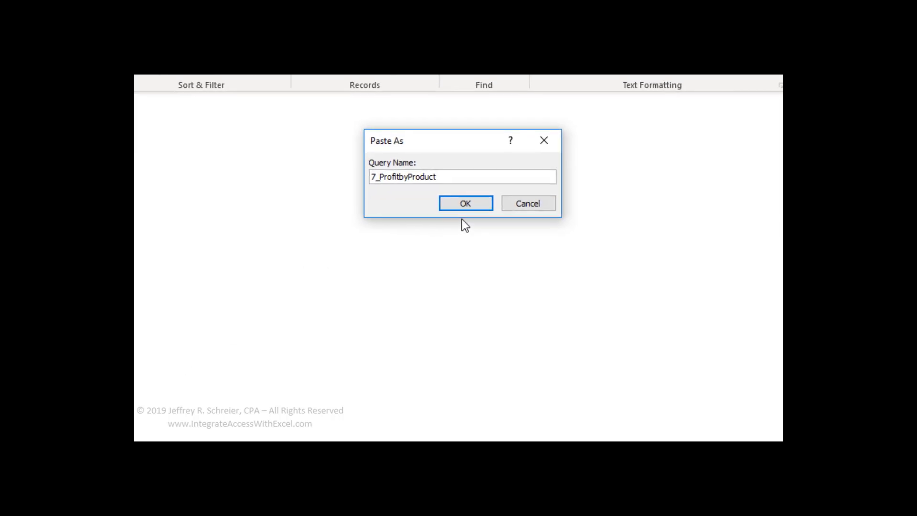
{"action": "left_click", "coordinate": [466, 198]}
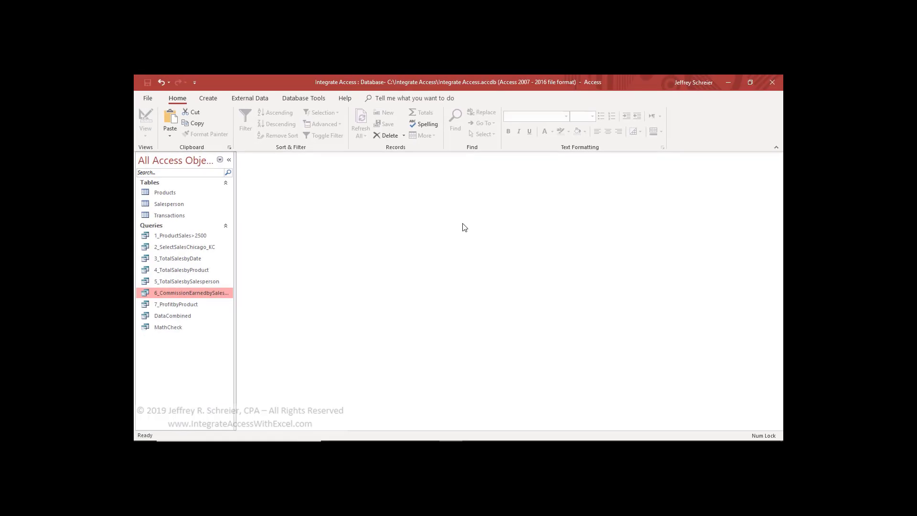
- Open the design of 7_ProfitbyProduct and replace the Name grouping field with Product Name
{"action": "right_click", "coordinate": [199, 292]}
{"action": "left_click", "coordinate": [212, 311]}
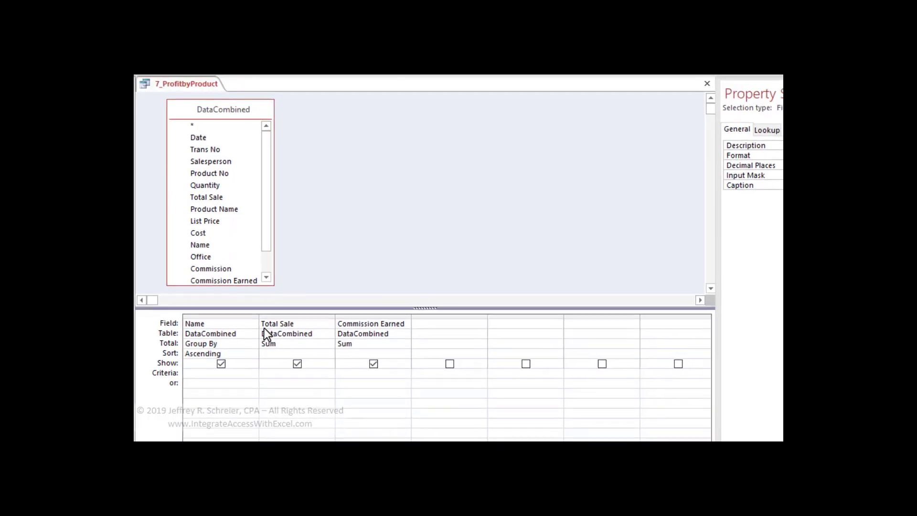
{"action": "left_click", "coordinate": [252, 324]}
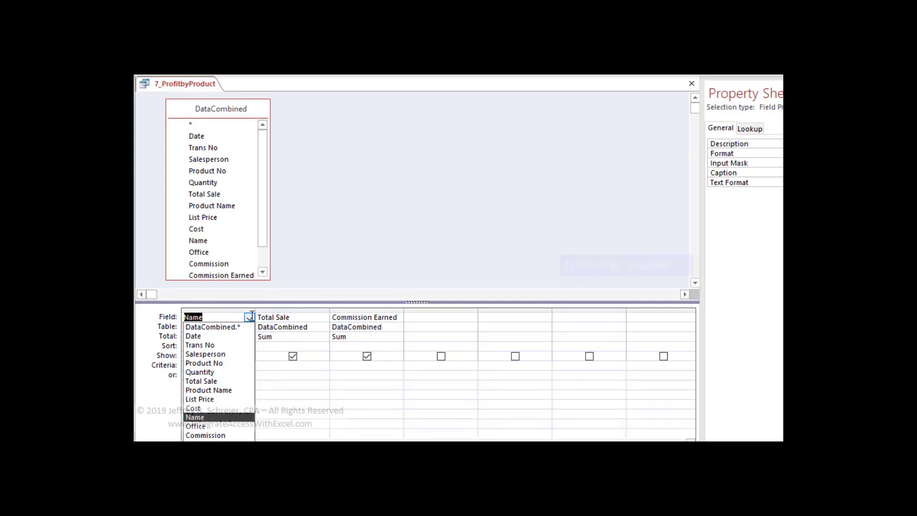
{"action": "left_click", "coordinate": [230, 390]}
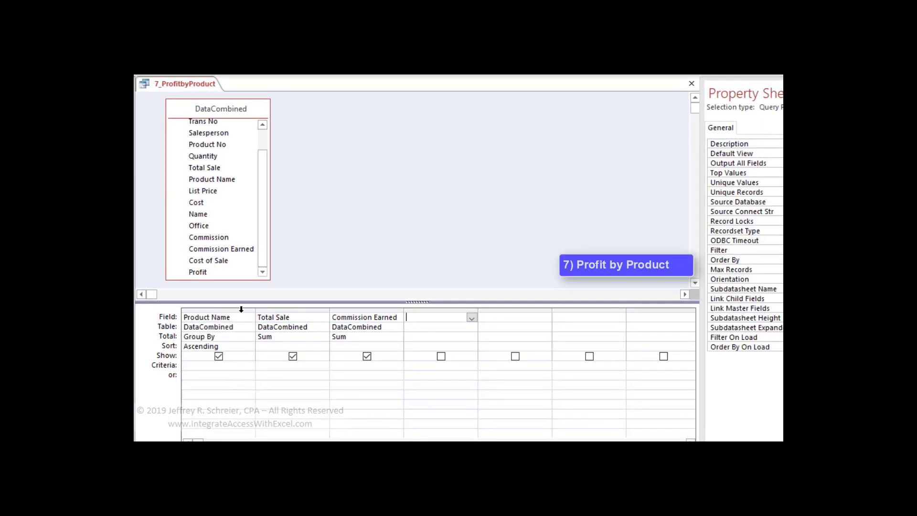
- Add the Cost of Sale and Profit fields to the 7_ProfitbyProduct query and total both with Sum
{"action": "left_click_drag", "start_coordinate": [208, 260], "coordinate": [417, 327]}
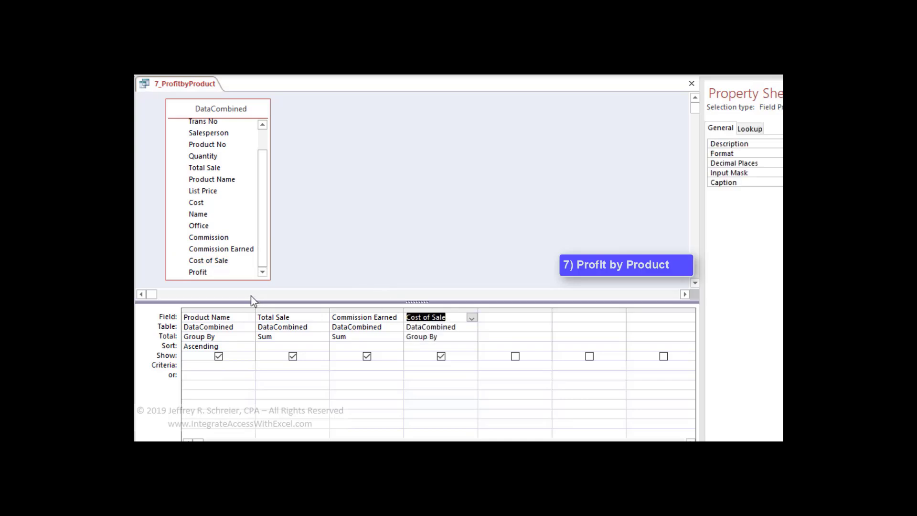
{"action": "left_click_drag", "start_coordinate": [206, 271], "coordinate": [494, 323]}
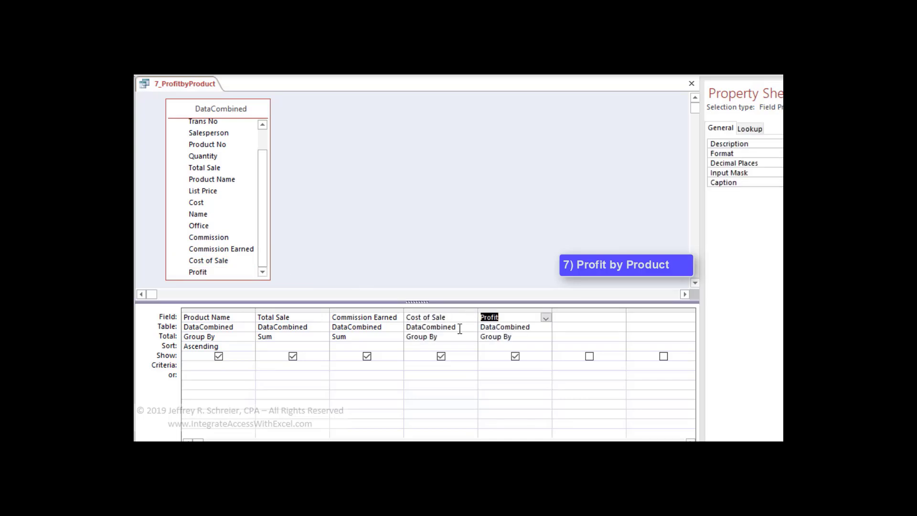
{"action": "left_click", "coordinate": [406, 337]}
{"action": "type", "text": "sum"}
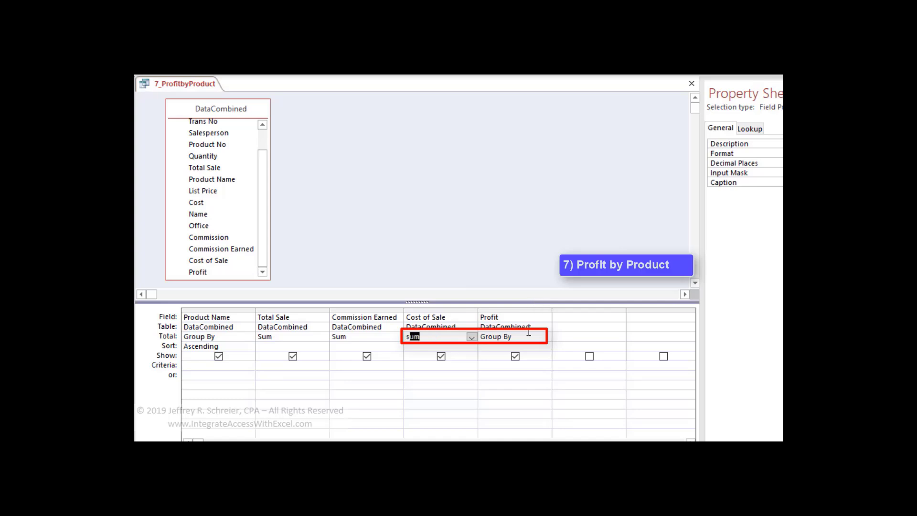
{"action": "left_click_drag", "start_coordinate": [523, 339], "coordinate": [472, 339]}
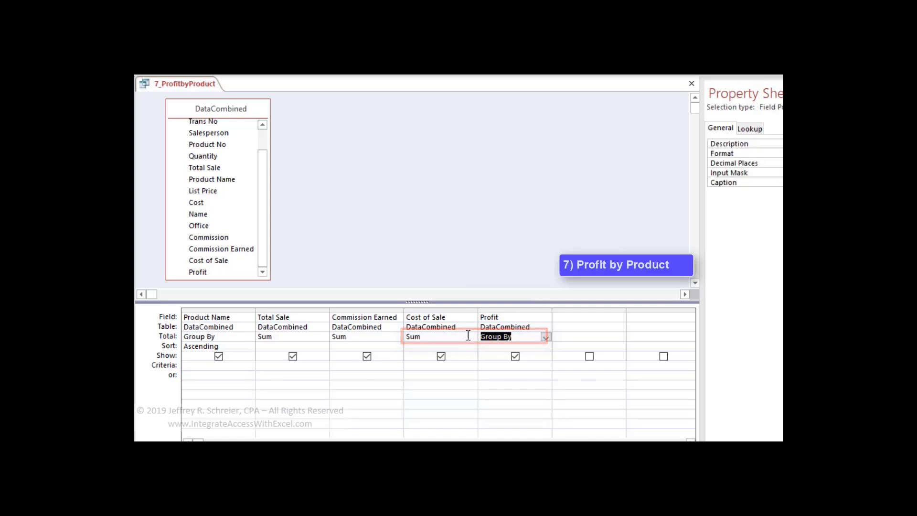
{"action": "type", "text": "sum"}
- Format the Cost of Sale field as Currency with 0 decimal places and the caption Cost of Sale
{"action": "left_click", "coordinate": [459, 367]}
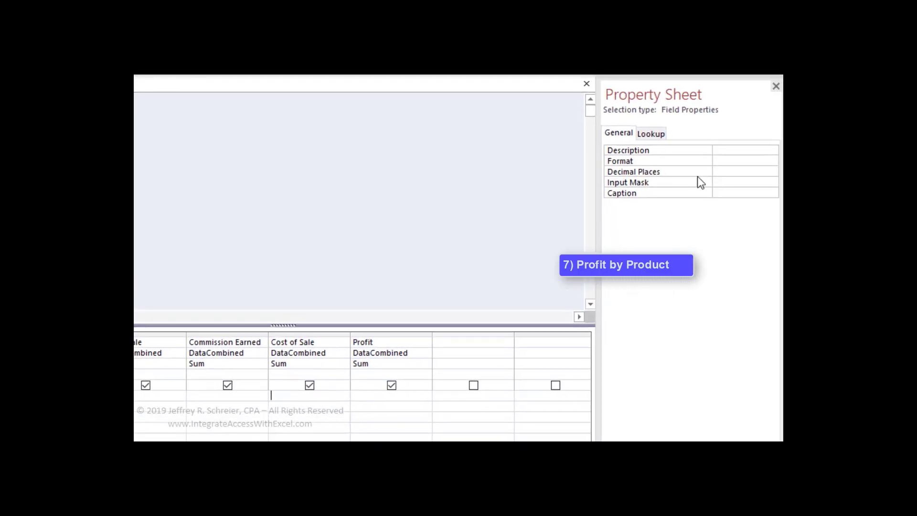
{"action": "left_click", "coordinate": [728, 162]}
{"action": "type", "text": "currency"}
{"action": "left_click", "coordinate": [726, 172]}
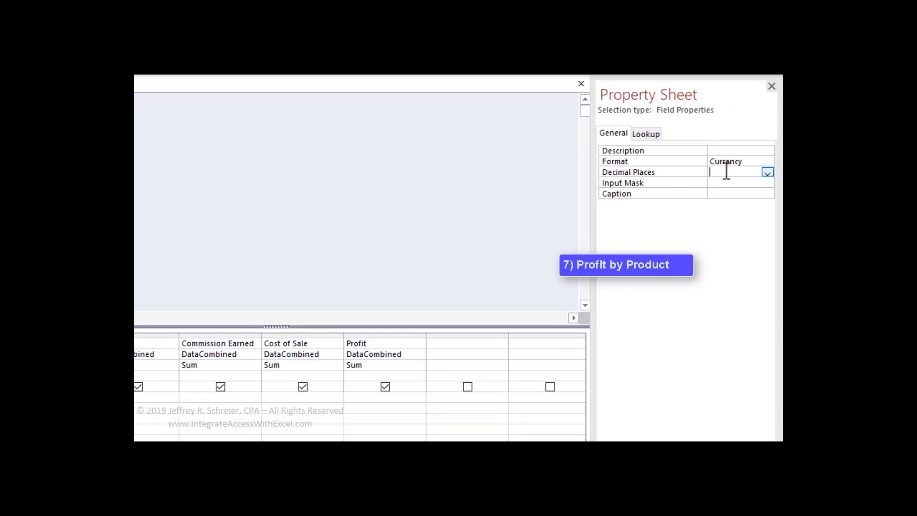
{"action": "type", "text": "0"}
{"action": "left_click", "coordinate": [719, 194]}
{"action": "type", "text": "Cost of Sale"}
- Format the Profit field as Currency with 0 decimal places and the caption Profit
{"action": "left_click", "coordinate": [409, 364]}
{"action": "left_click", "coordinate": [728, 173]}
{"action": "type", "text": "0"}
{"action": "left_click", "coordinate": [720, 194]}
{"action": "type", "text": "Profit"}
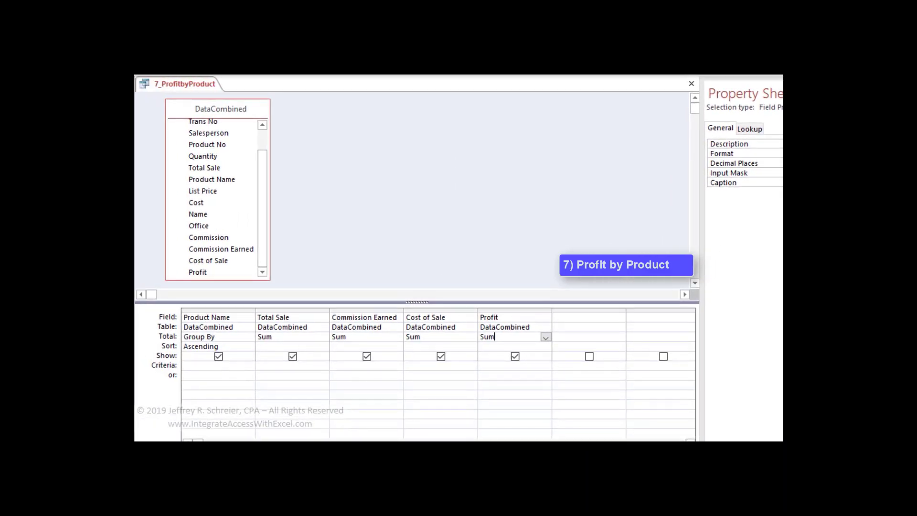
- Display the results of the 7_ProfitbyProduct query, and close it with its design changes saved
{"action": "key", "text": "ctrl+period"}
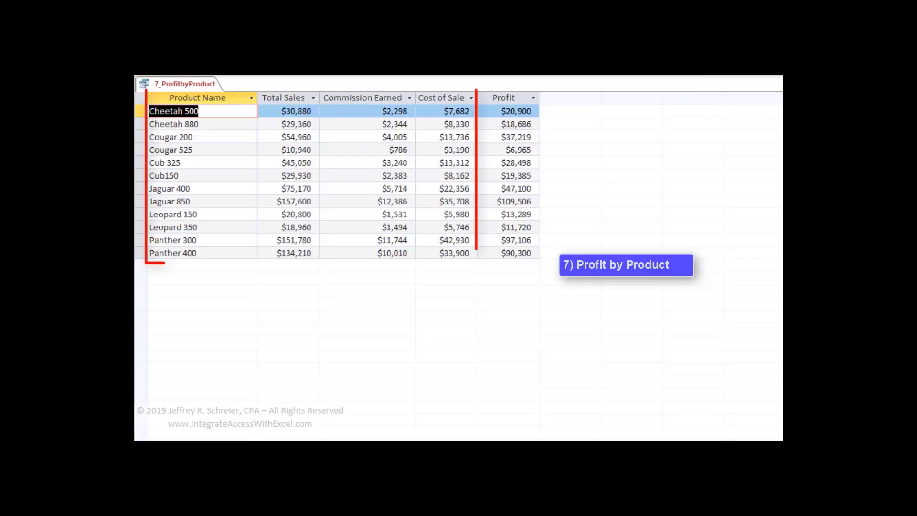
{"action": "right_click", "coordinate": [182, 82]}
{"action": "left_click", "coordinate": [196, 103]}
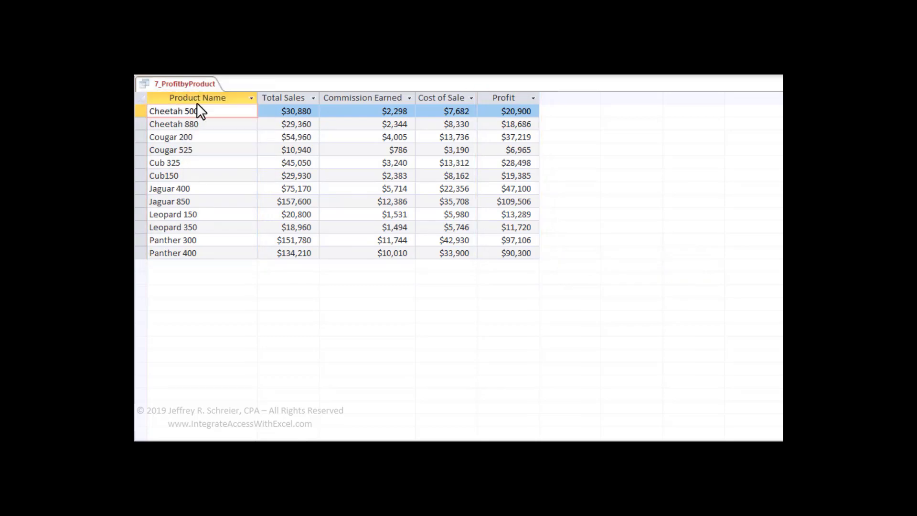
{"action": "left_click", "coordinate": [389, 262]}
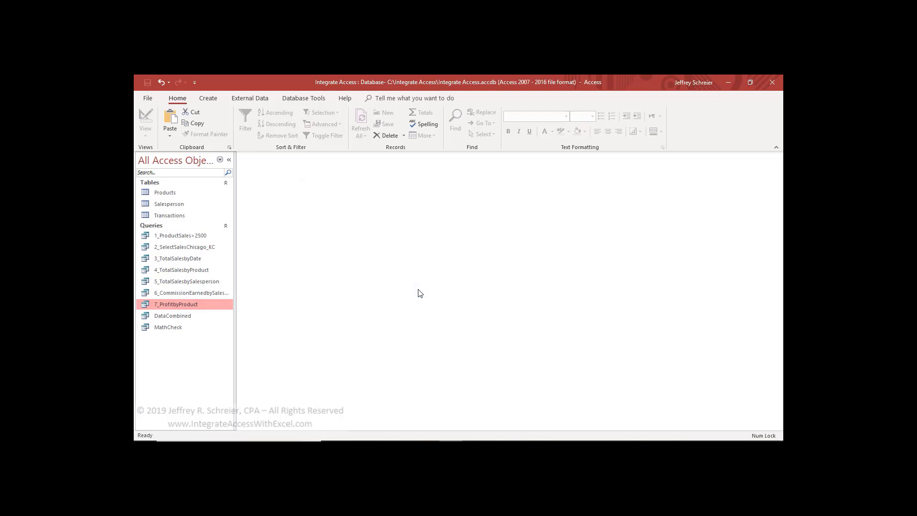
- Duplicate the 7_ProfitbyProduct query under the name 8_ProfitbySalesperson
{"action": "right_click", "coordinate": [177, 308]}
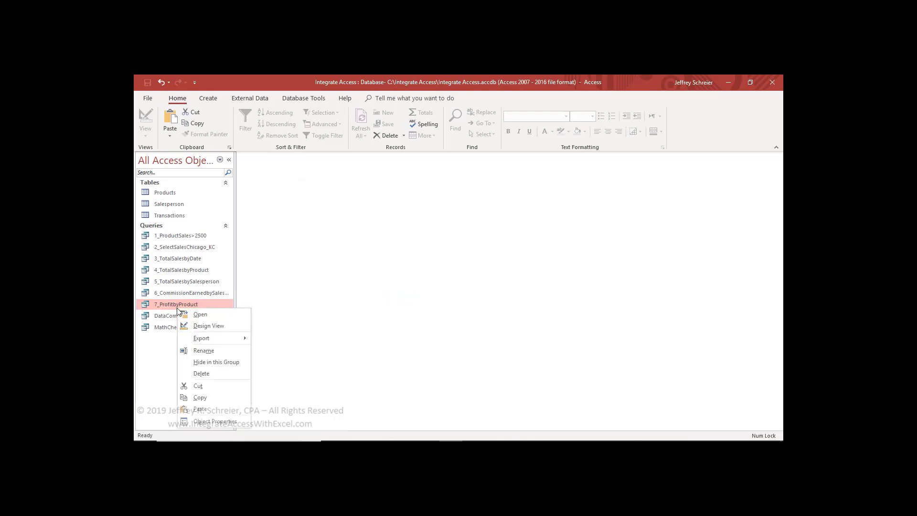
{"action": "left_click", "coordinate": [183, 397]}
{"action": "right_click", "coordinate": [186, 368]}
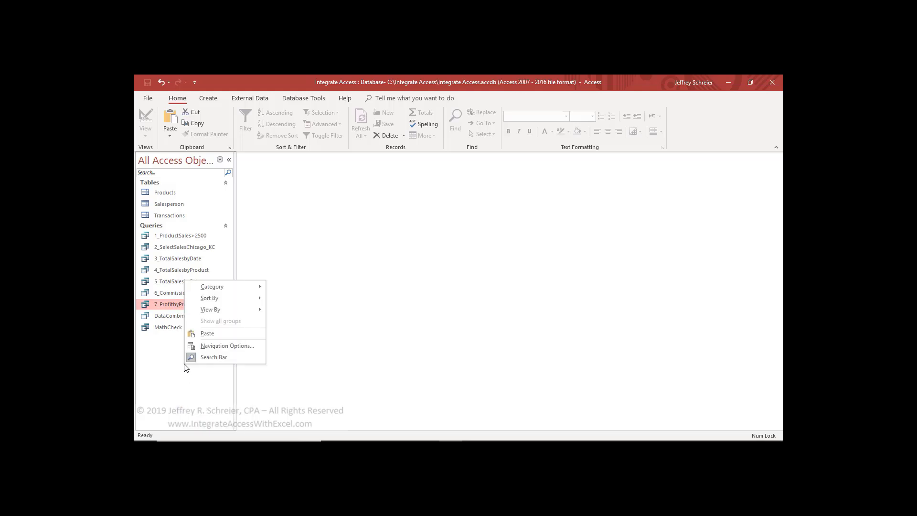
{"action": "left_click", "coordinate": [207, 334]}
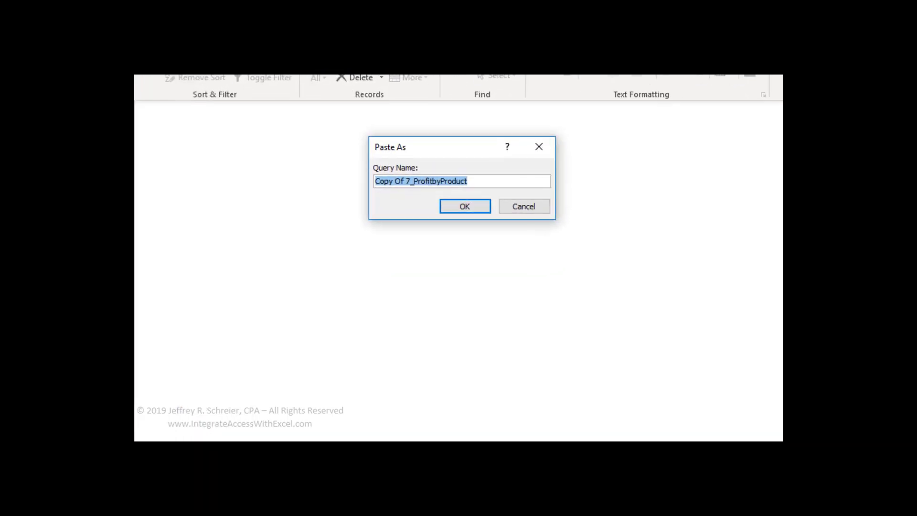
{"action": "type", "text": "8_"}
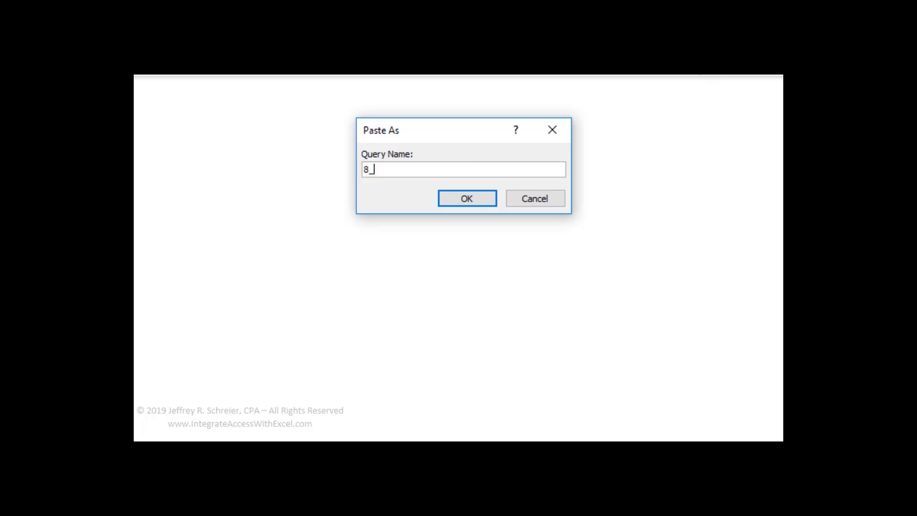
{"action": "type", "text": "ProfitbySalesperson"}
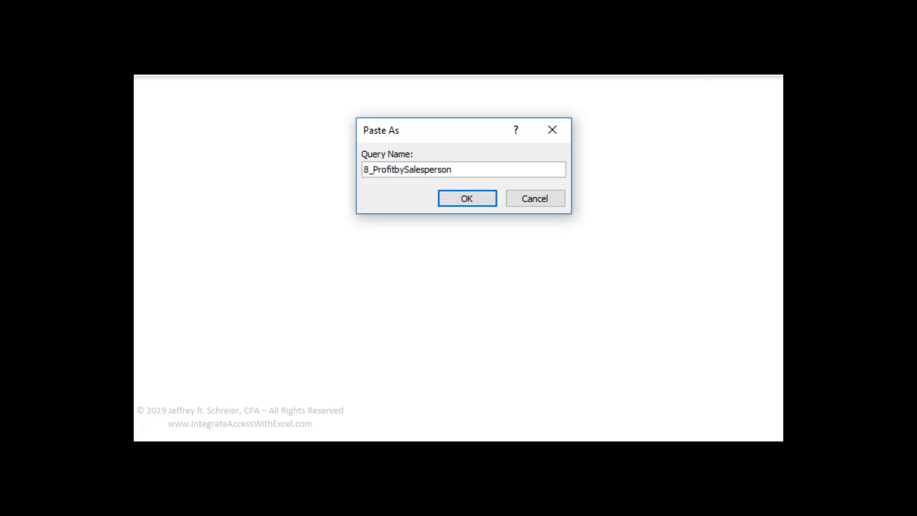
{"action": "left_click", "coordinate": [467, 198]}
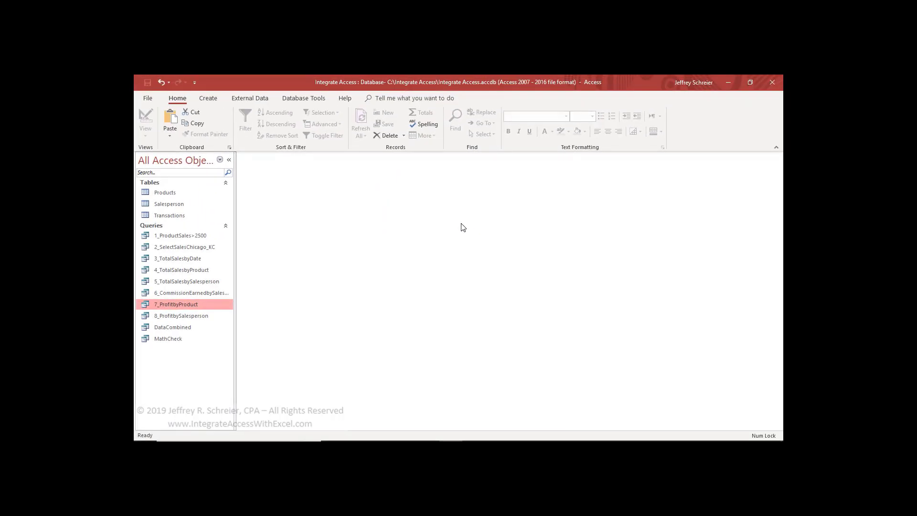
- Open the design of 8_ProfitbySalesperson and replace the Product Name grouping field with Name
{"action": "right_click", "coordinate": [200, 317]}
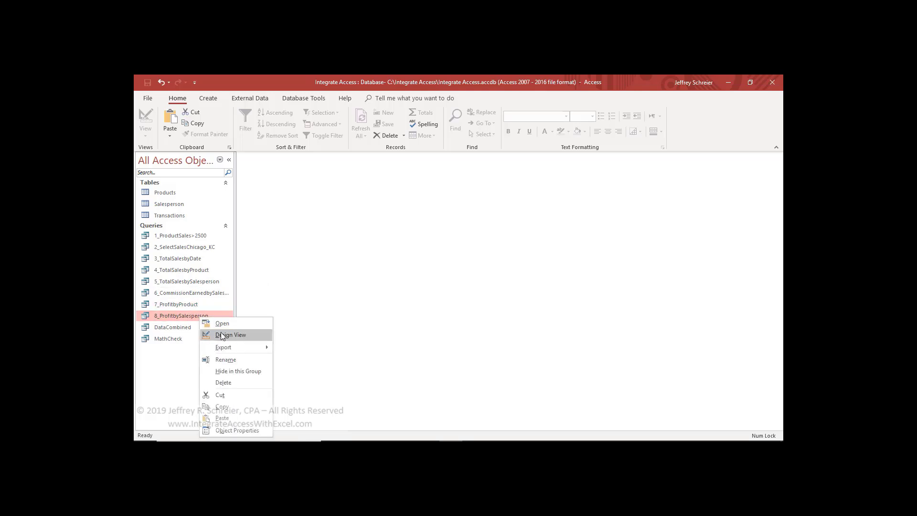
{"action": "left_click", "coordinate": [220, 333]}
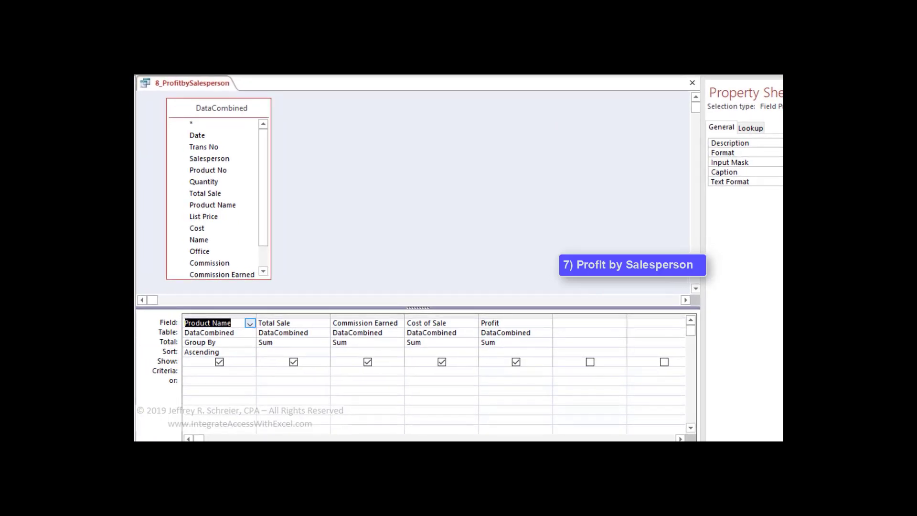
{"action": "left_click", "coordinate": [250, 324]}
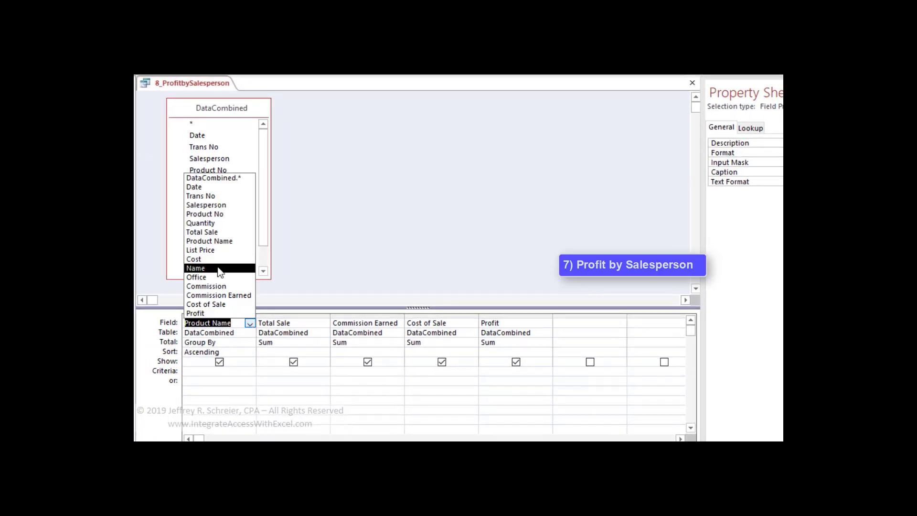
{"action": "left_click", "coordinate": [219, 269]}
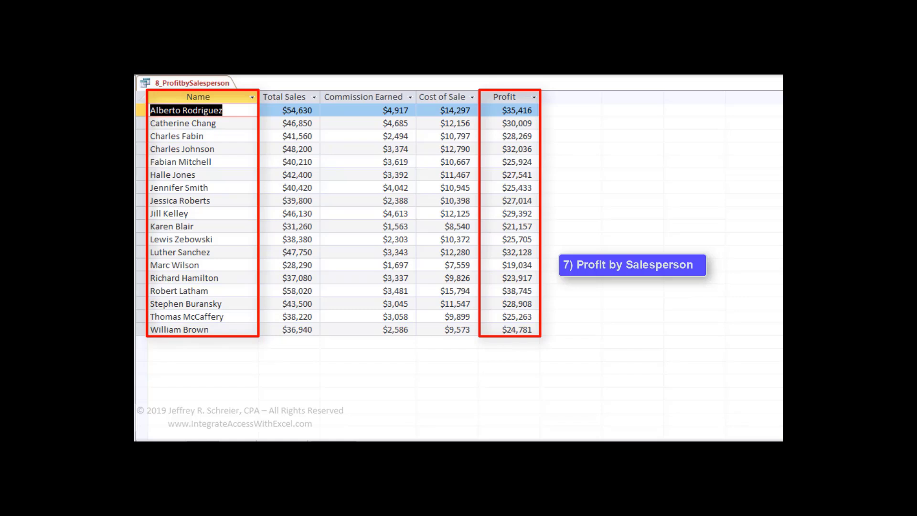
- Close the 8_ProfitbySalesperson query and save its design changes
{"action": "right_click", "coordinate": [213, 83]}
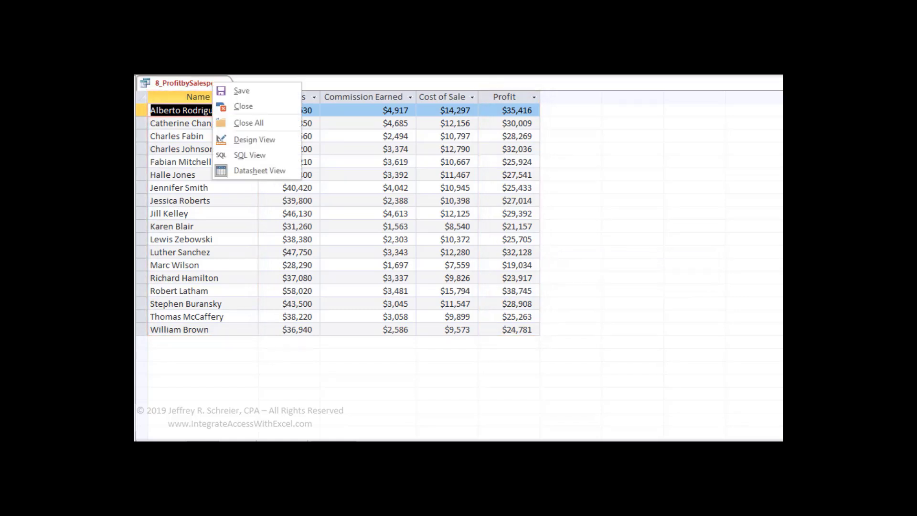
{"action": "left_click", "coordinate": [243, 106]}
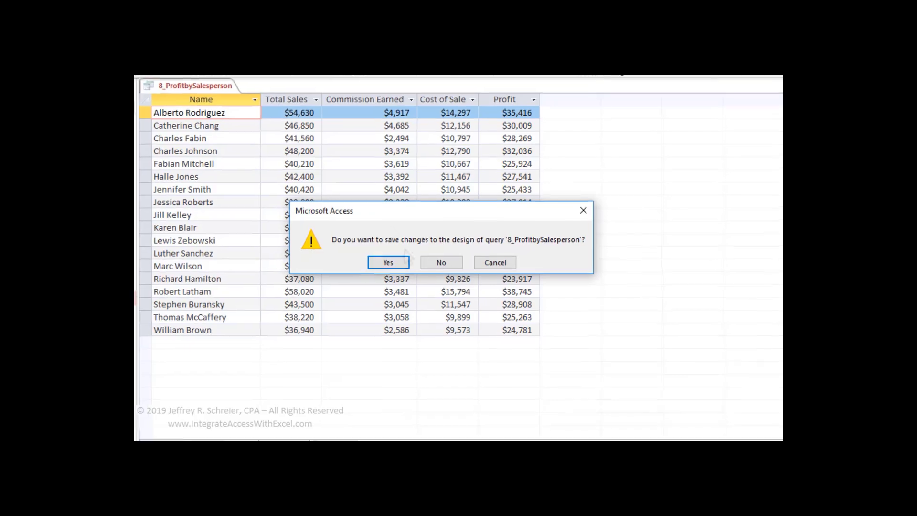
{"action": "left_click", "coordinate": [424, 284]}
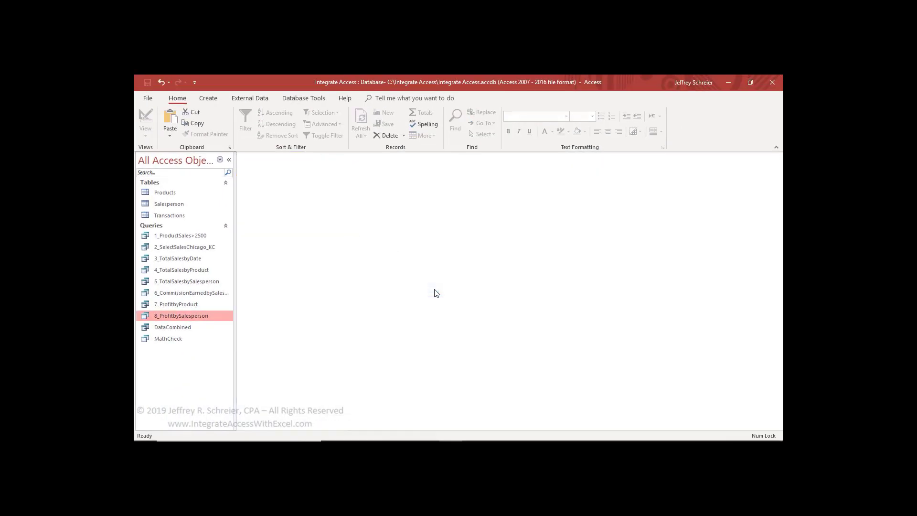
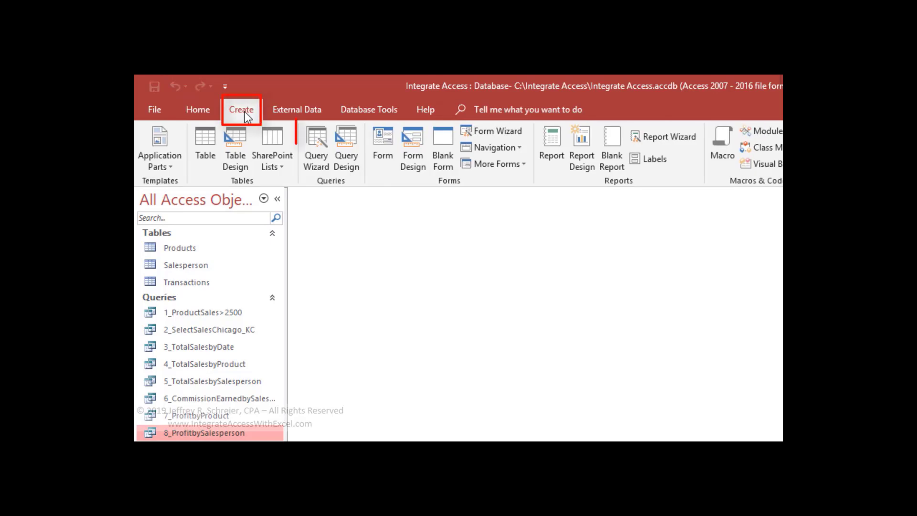
- Start a new query with the Crosstab Query Wizard and choose the DataCombined query as its source
{"action": "left_click", "coordinate": [318, 148]}
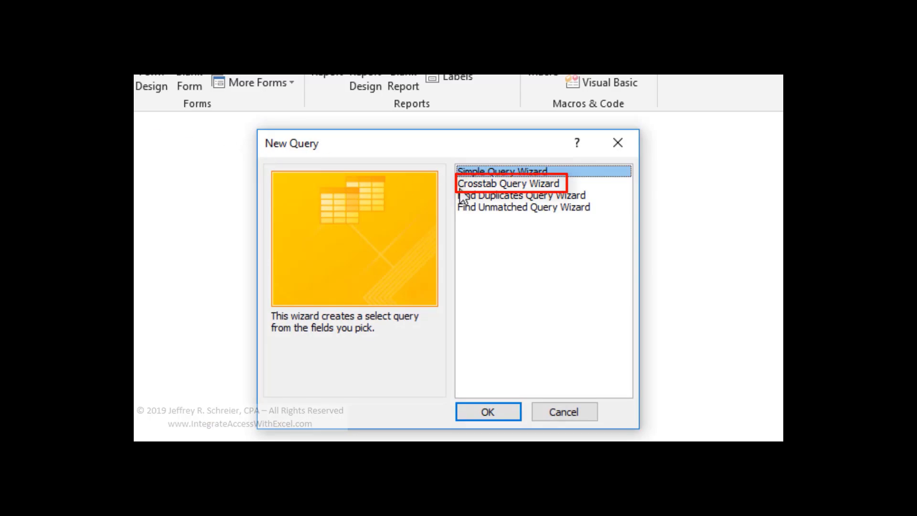
{"action": "left_click", "coordinate": [486, 187]}
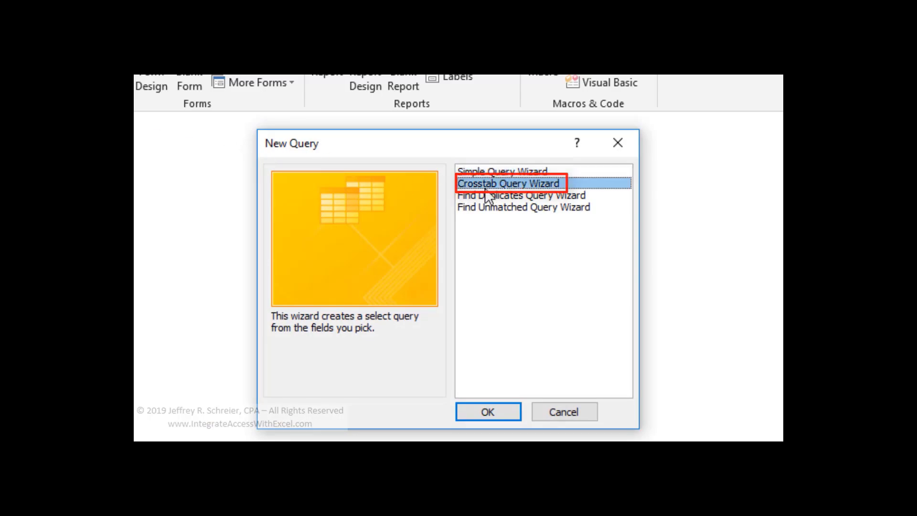
{"action": "left_click", "coordinate": [489, 409]}
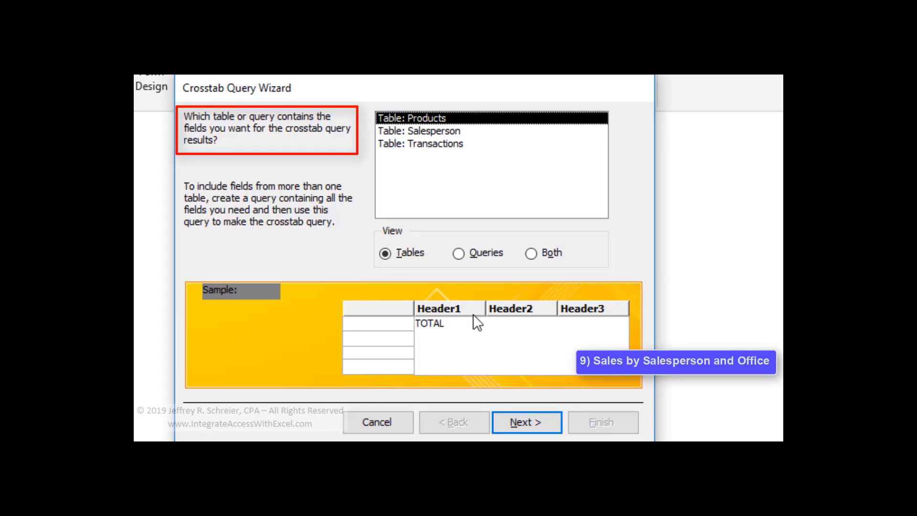
{"action": "left_click", "coordinate": [460, 253]}
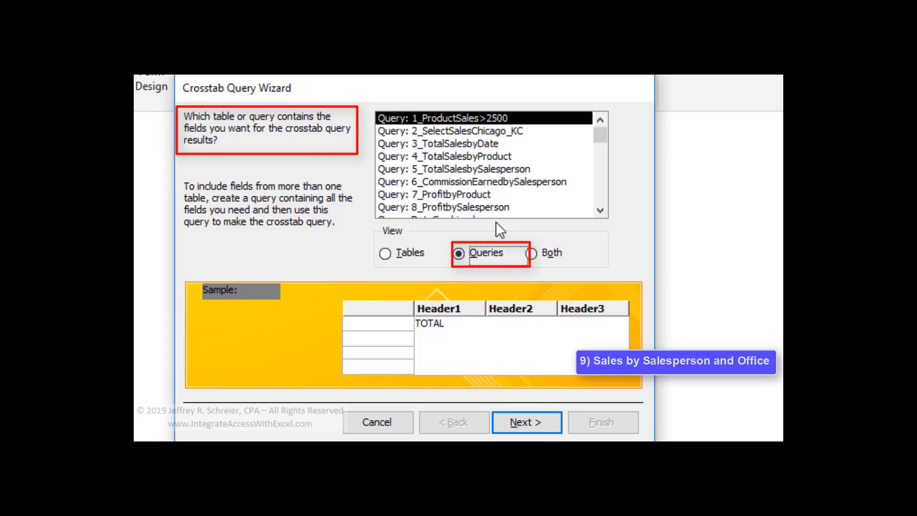
{"action": "scroll", "coordinate": [516, 177], "scroll_direction": "down", "scroll_amount": 2}
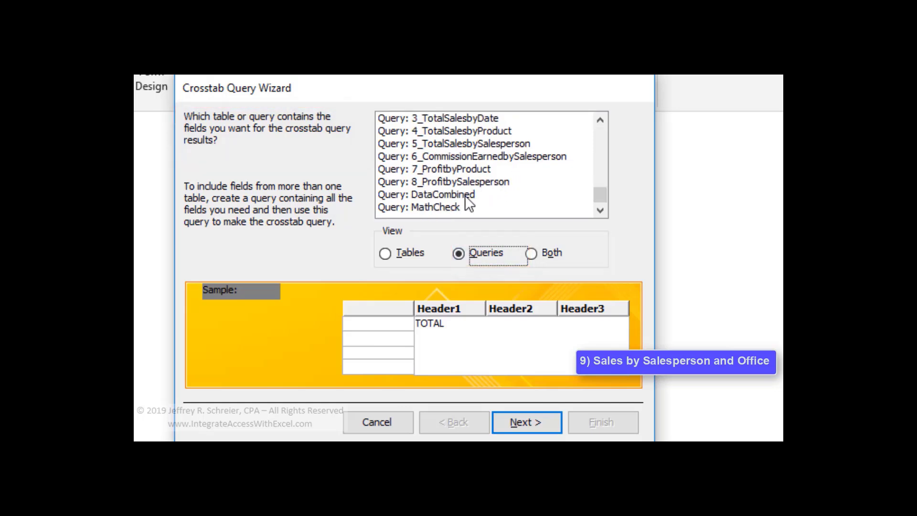
{"action": "left_click", "coordinate": [465, 195]}
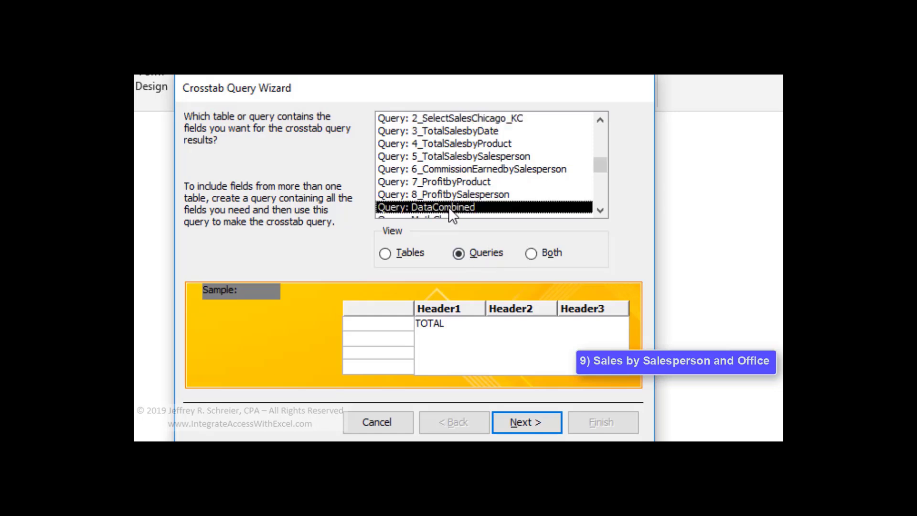
{"action": "left_click", "coordinate": [503, 422]}
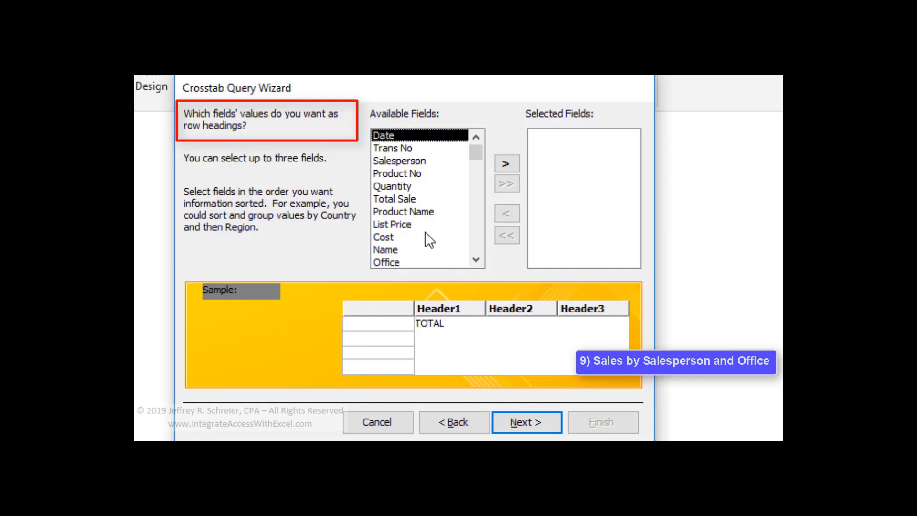
- Use the Name field for the crosstab's row headings and the Office field for its column headings
{"action": "left_click", "coordinate": [394, 250]}
{"action": "left_click", "coordinate": [505, 165]}
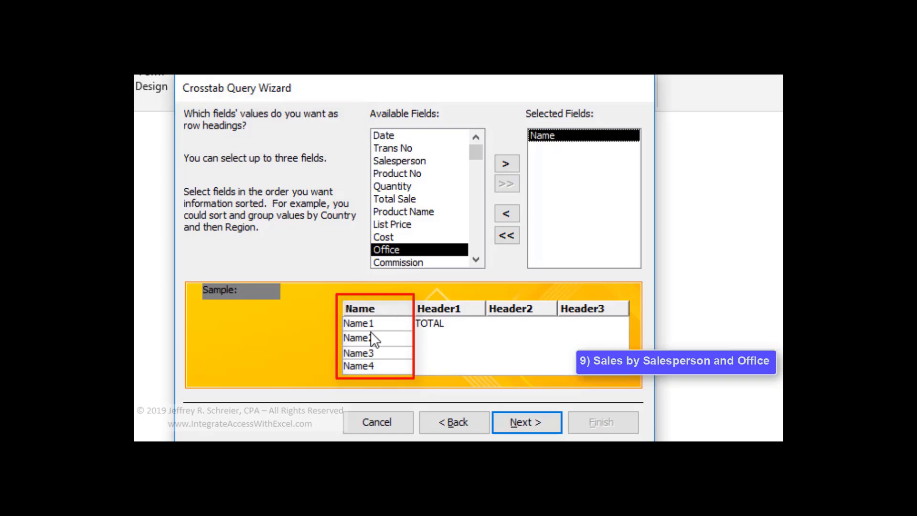
{"action": "left_click", "coordinate": [520, 421]}
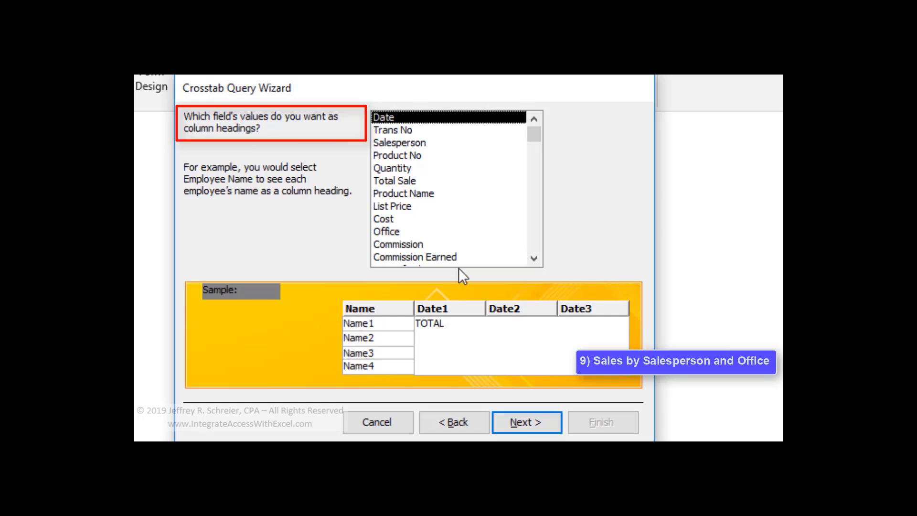
{"action": "left_click", "coordinate": [397, 230]}
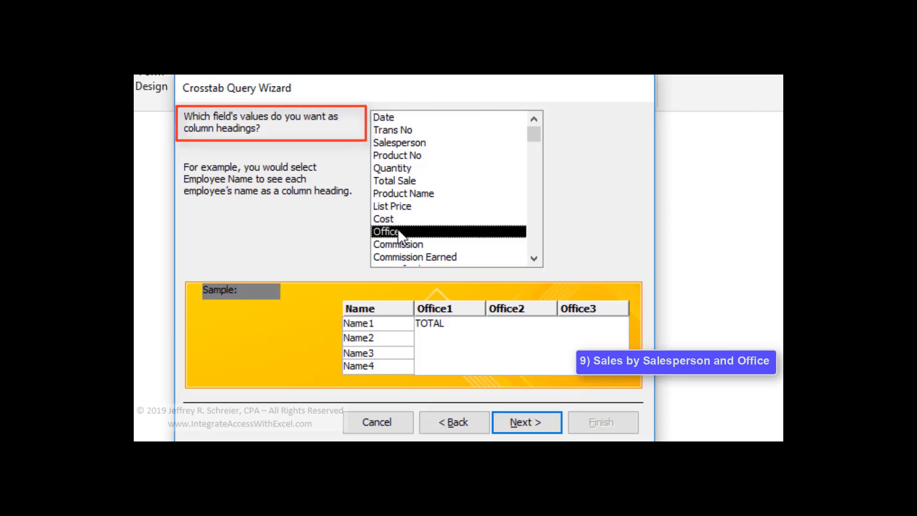
{"action": "left_click", "coordinate": [520, 423]}
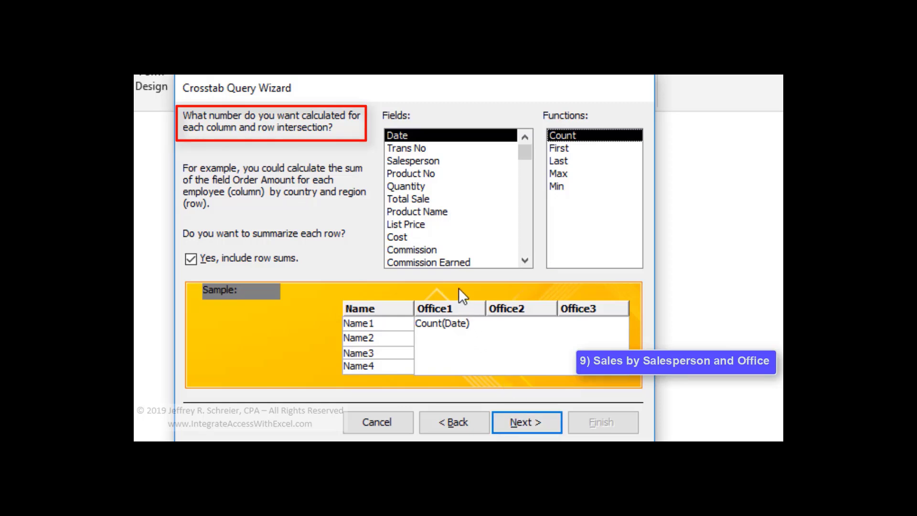
- Calculate the Sum of Total Sale at each row and column intersection of the crosstab
{"action": "left_click", "coordinate": [422, 199]}
{"action": "left_click", "coordinate": [560, 224]}
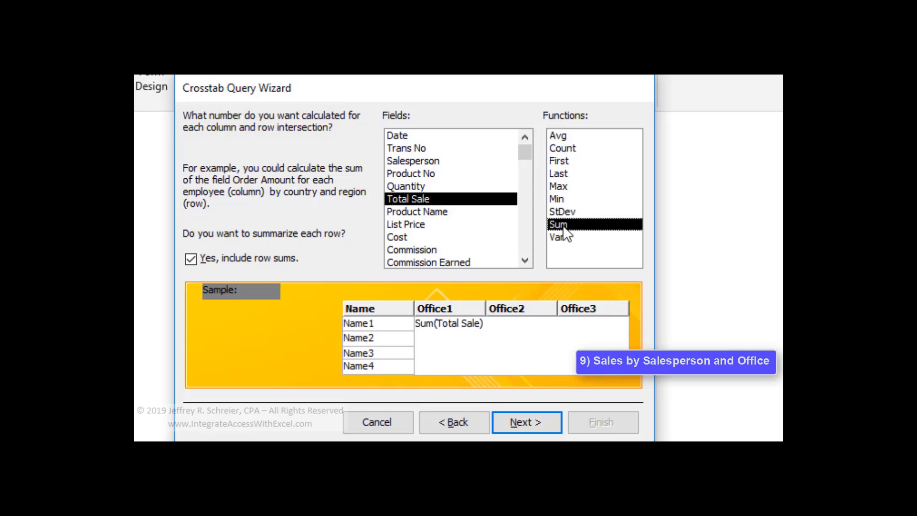
{"action": "left_click", "coordinate": [523, 423]}
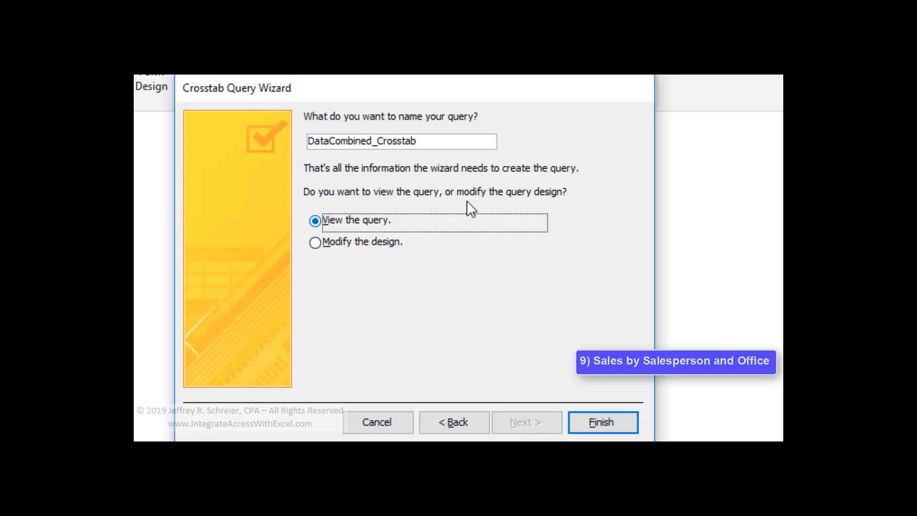
- Name the crosstab query 9_SalesbySalespersonOffice and finish the wizard to view the query
{"action": "left_click_drag", "start_coordinate": [434, 142], "coordinate": [288, 141]}
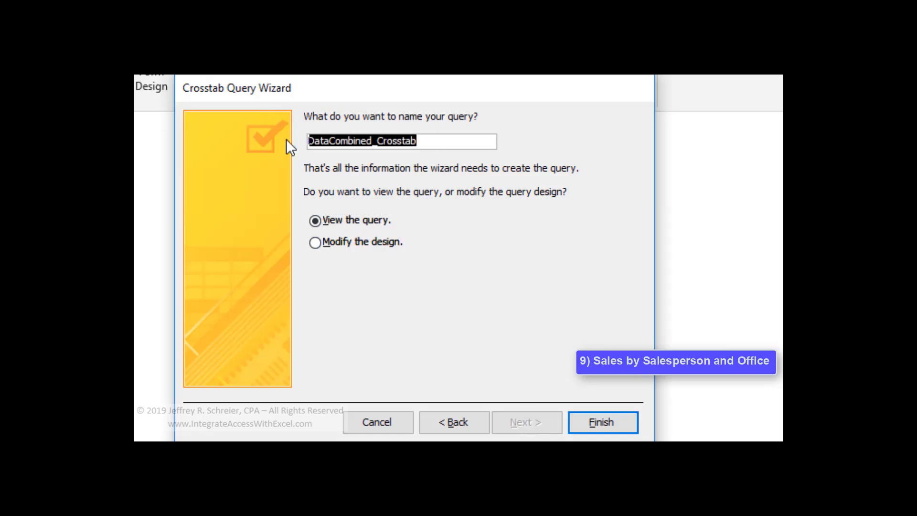
{"action": "type", "text": "9"}
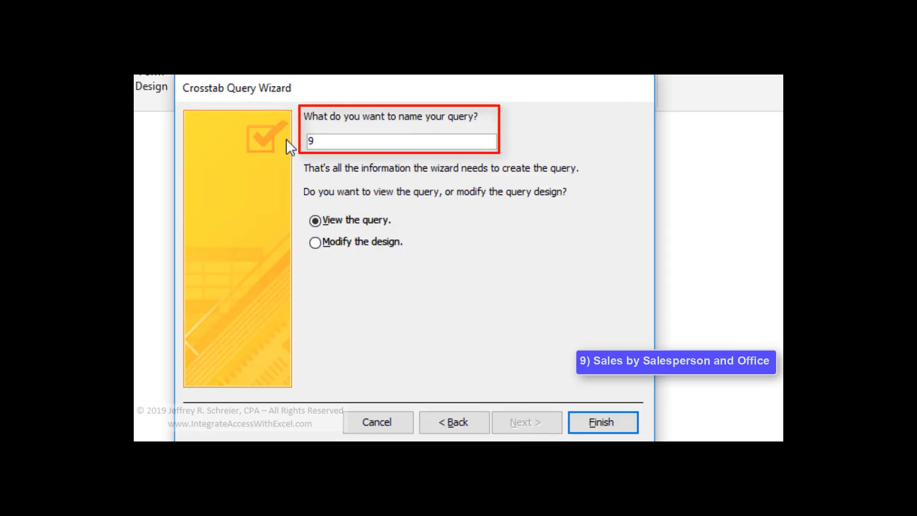
{"action": "type", "text": "_SalesbySales"}
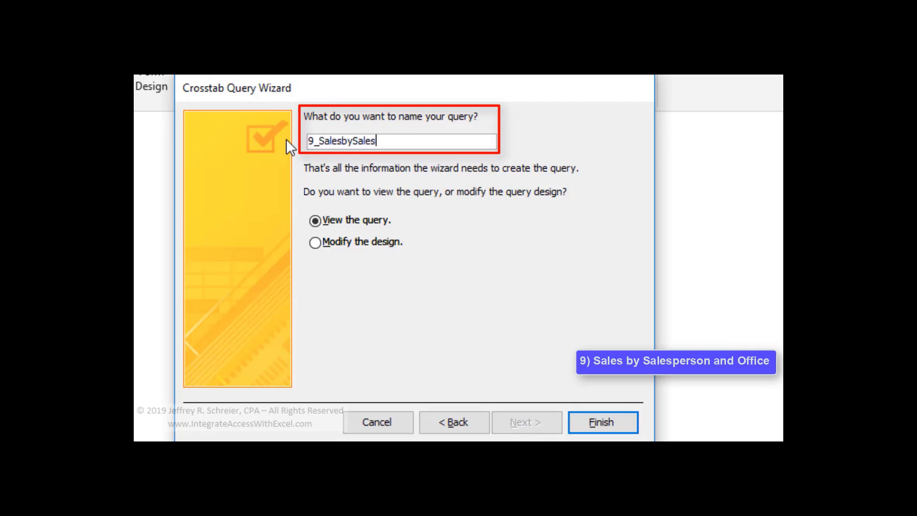
{"action": "type", "text": "personOffice"}
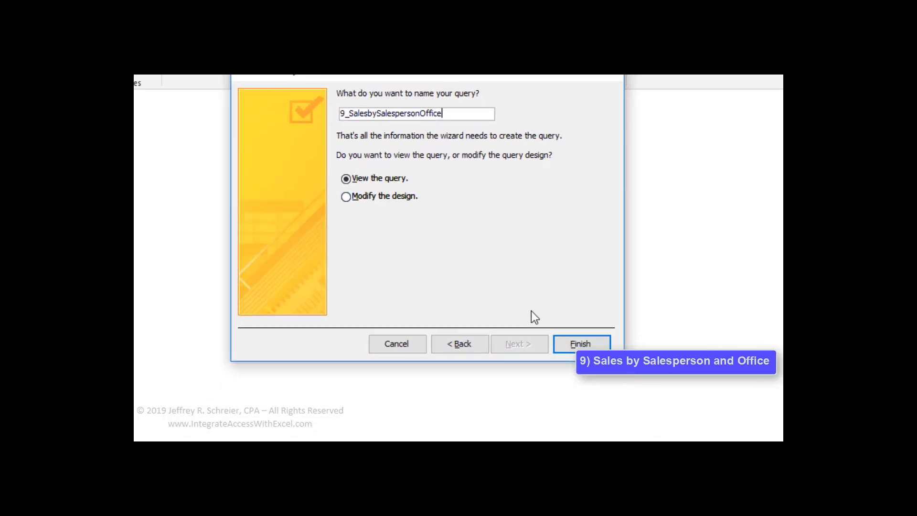
{"action": "key", "text": "Return"}
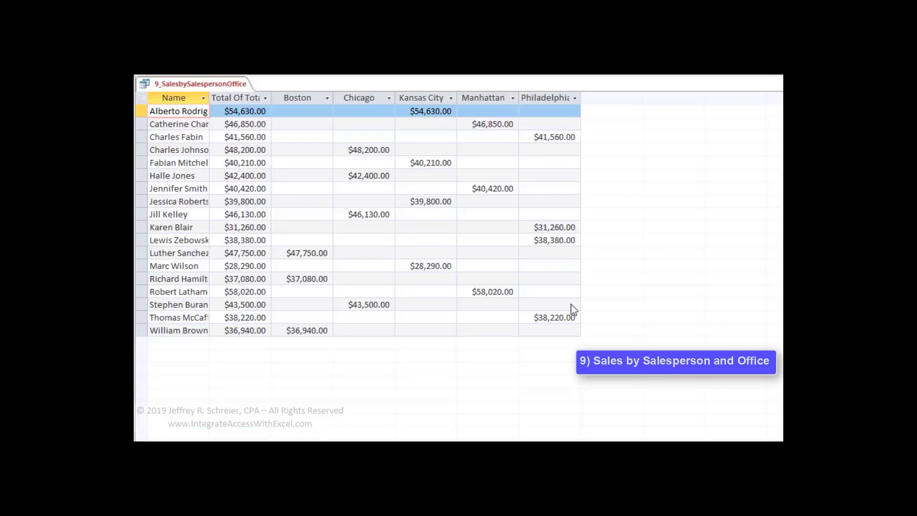
- Widen the Name and Total Of Total Sale columns, then close 9_SalesbySalespersonOffice and save its layout
{"action": "left_click_drag", "start_coordinate": [212, 98], "coordinate": [275, 100]}
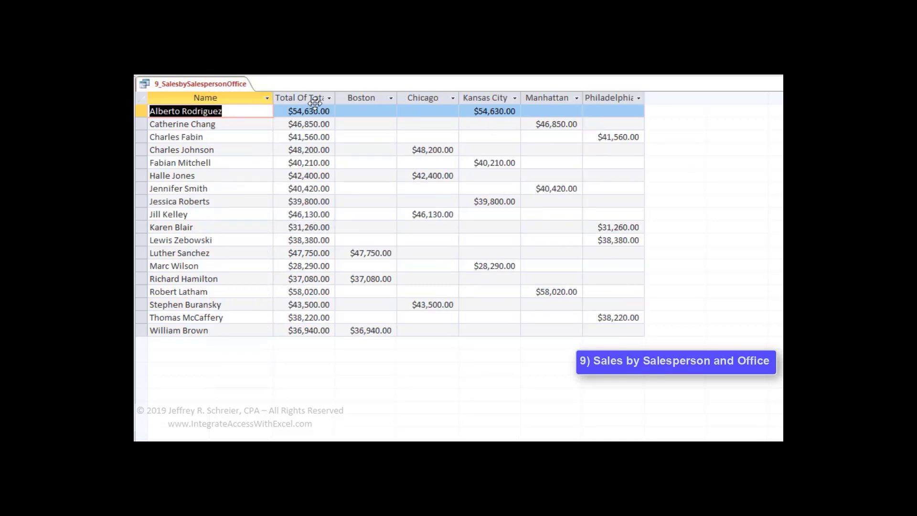
{"action": "left_click_drag", "start_coordinate": [334, 98], "coordinate": [366, 97]}
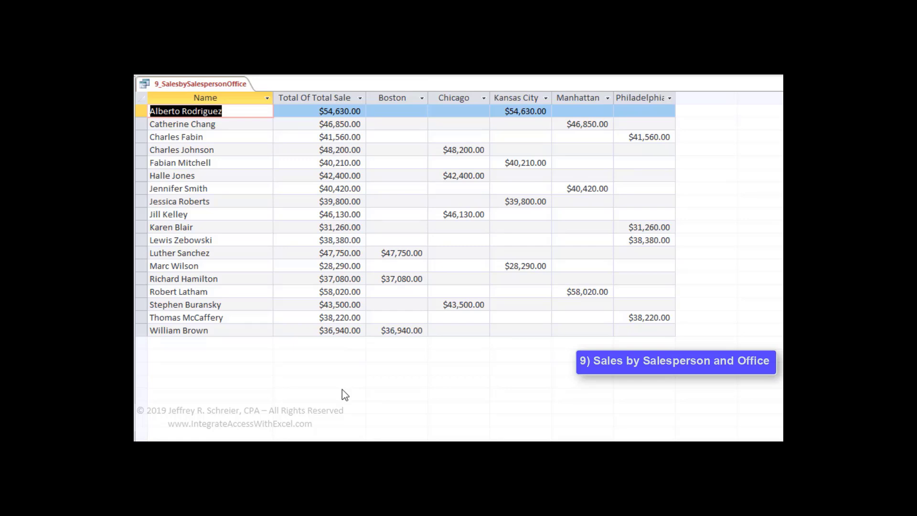
{"action": "right_click", "coordinate": [228, 84]}
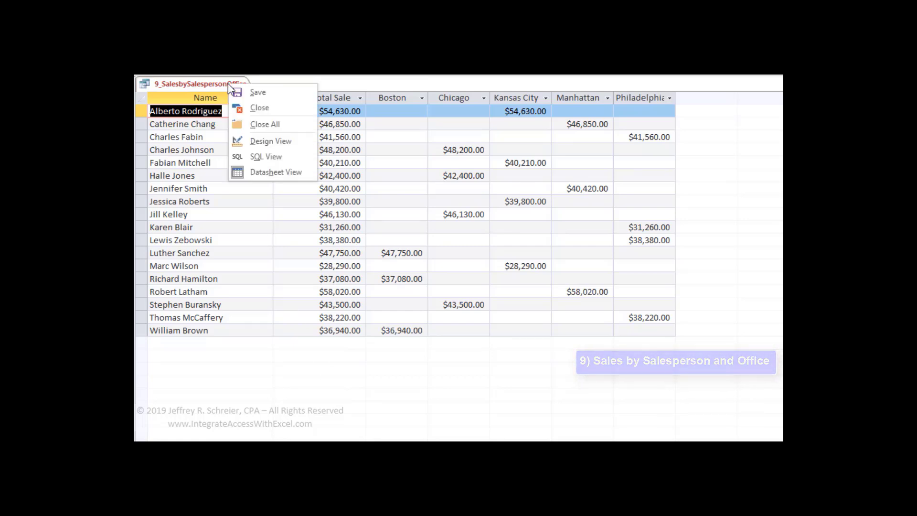
{"action": "left_click", "coordinate": [244, 107]}
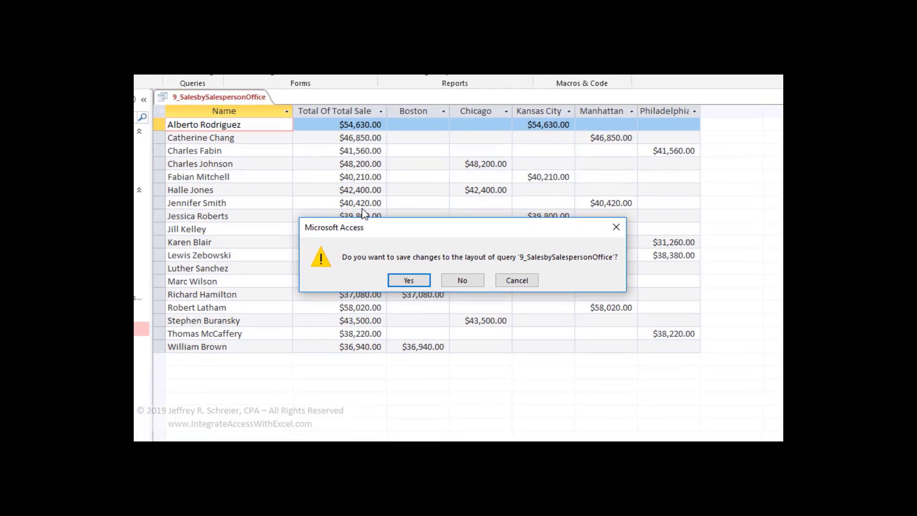
{"action": "left_click", "coordinate": [408, 280]}
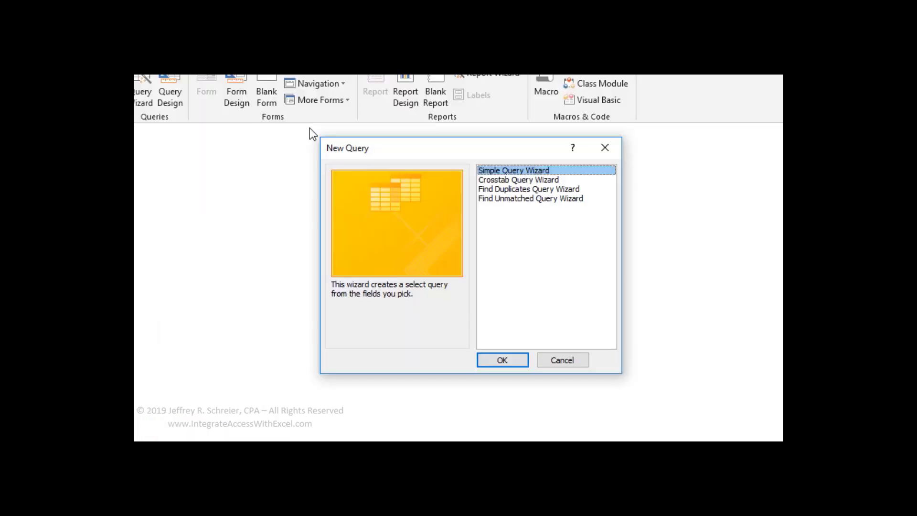
- Start another query with the Crosstab Query Wizard, using the DataCombined query as its source
{"action": "left_click", "coordinate": [539, 181]}
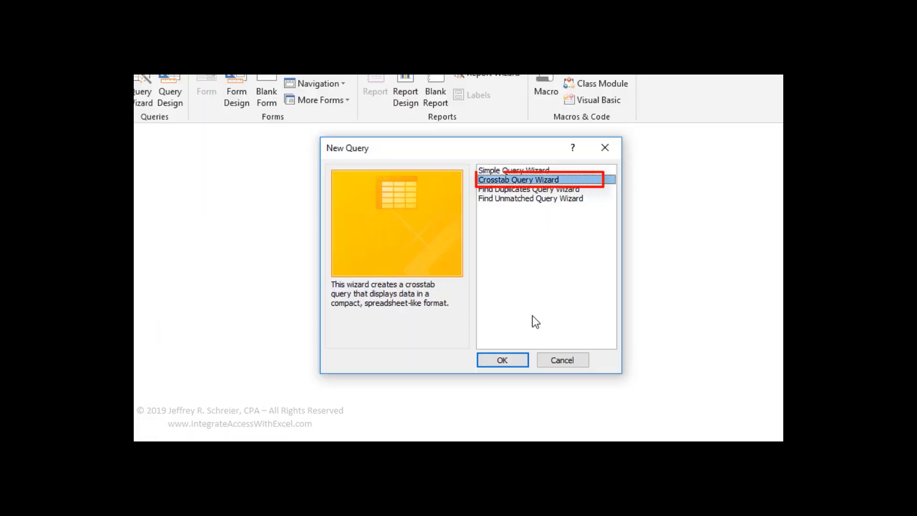
{"action": "left_click", "coordinate": [516, 361]}
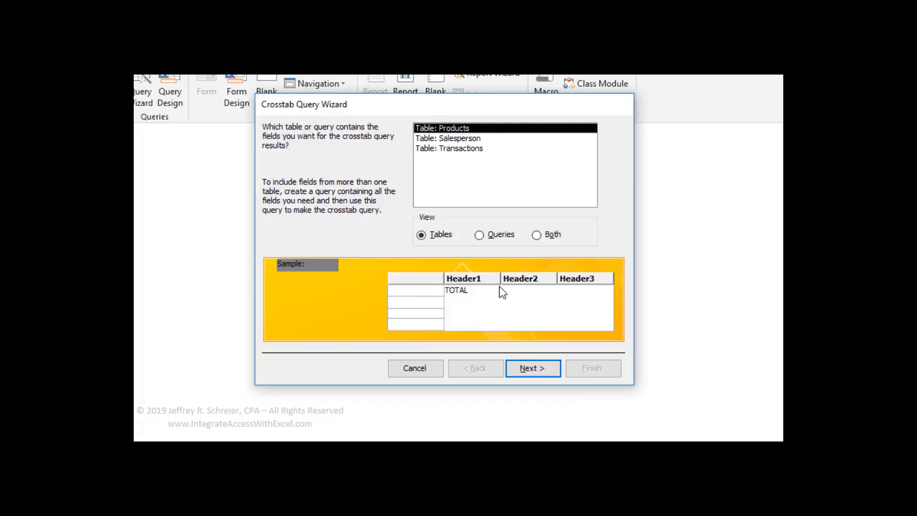
{"action": "left_click", "coordinate": [491, 235]}
{"action": "scroll", "coordinate": [488, 205], "scroll_direction": "down", "scroll_amount": 1}
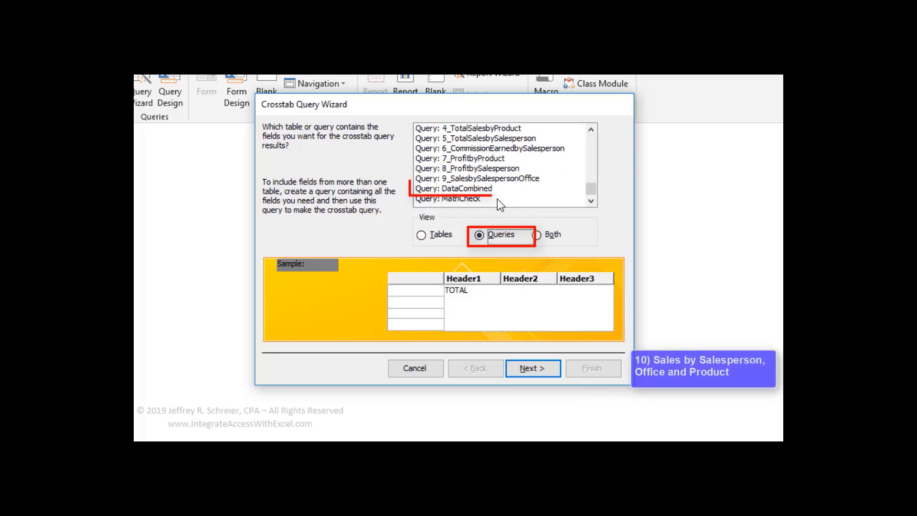
{"action": "left_click", "coordinate": [495, 189]}
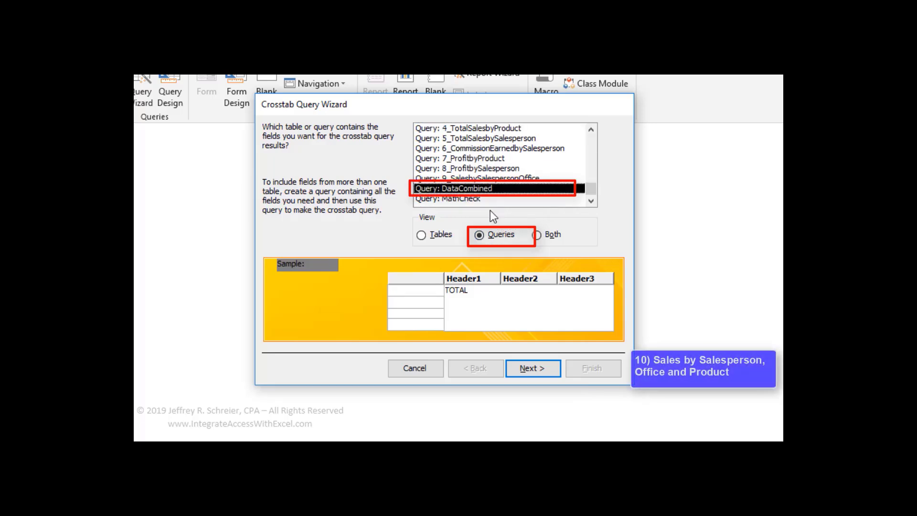
{"action": "left_click", "coordinate": [531, 369]}
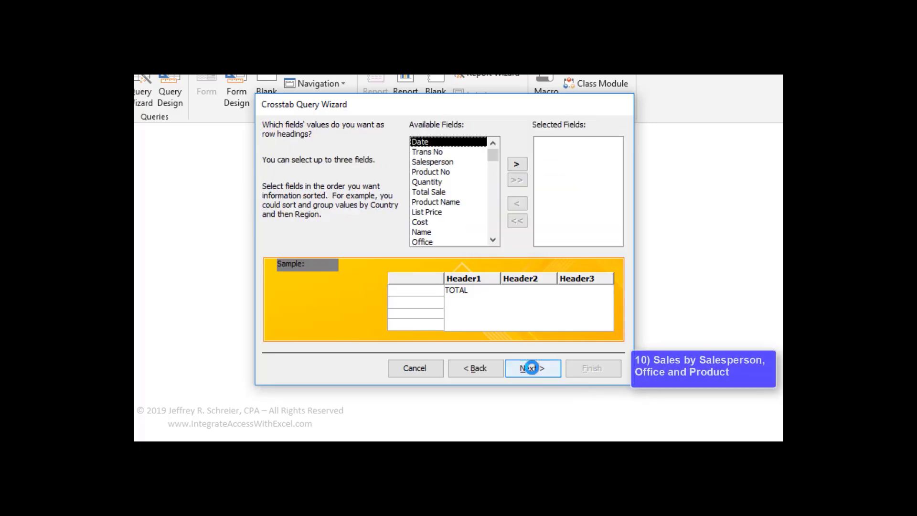
- Use Office and Name, in that order, as row headings and Product Name as the column heading
{"action": "left_click", "coordinate": [427, 242]}
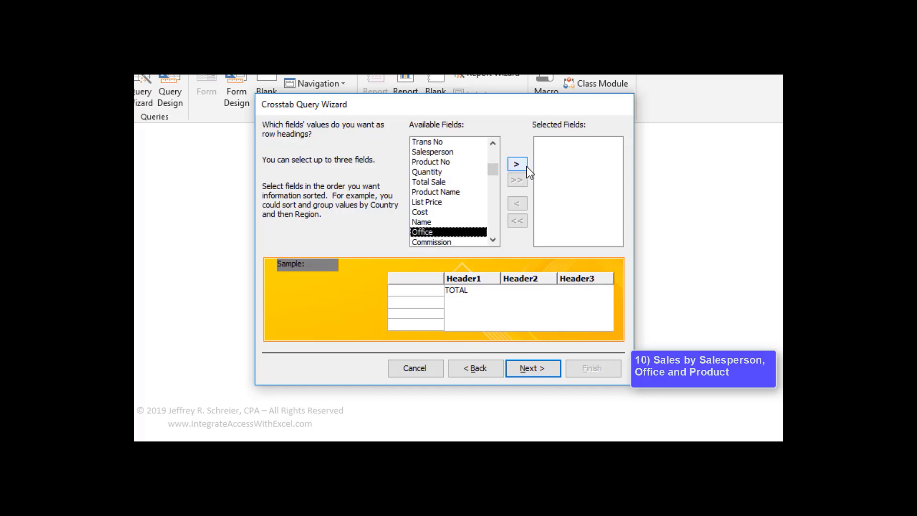
{"action": "left_click", "coordinate": [524, 165]}
{"action": "left_click", "coordinate": [421, 221]}
{"action": "left_click", "coordinate": [517, 166]}
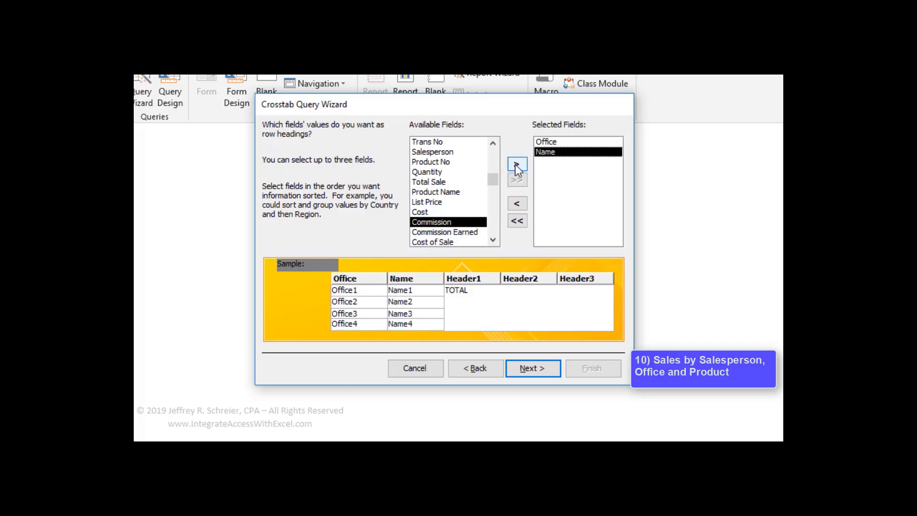
{"action": "left_click", "coordinate": [525, 370]}
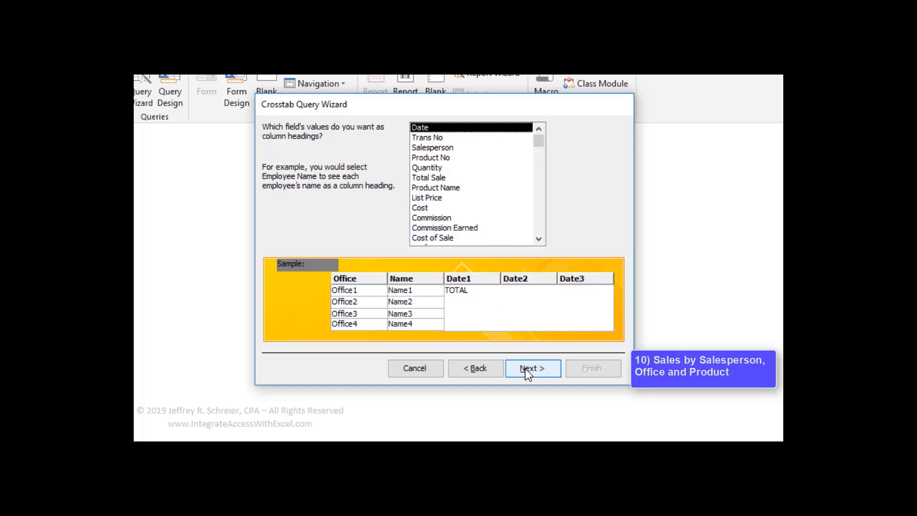
{"action": "double_click", "coordinate": [455, 187]}
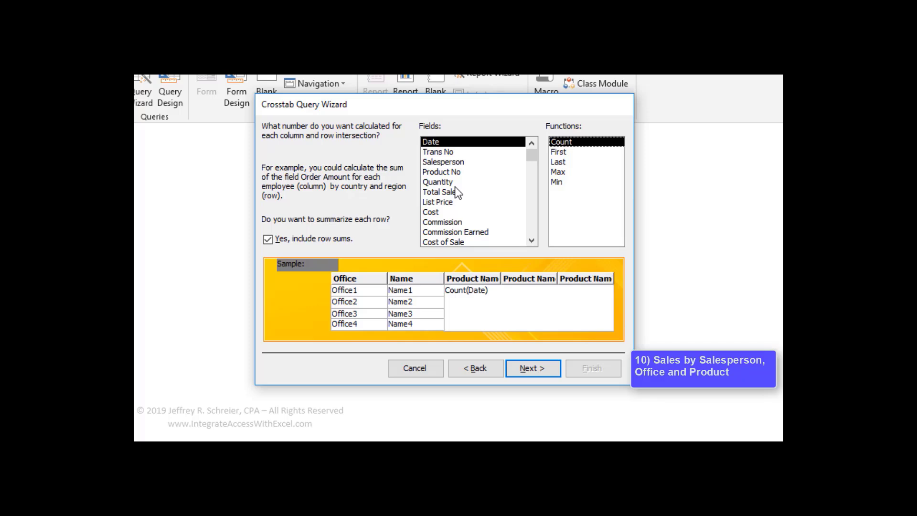
- Calculate the Sum of the Profit field for the crosstab's intersections
{"action": "scroll", "coordinate": [444, 211], "scroll_direction": "down", "scroll_amount": 1}
{"action": "left_click", "coordinate": [446, 240]}
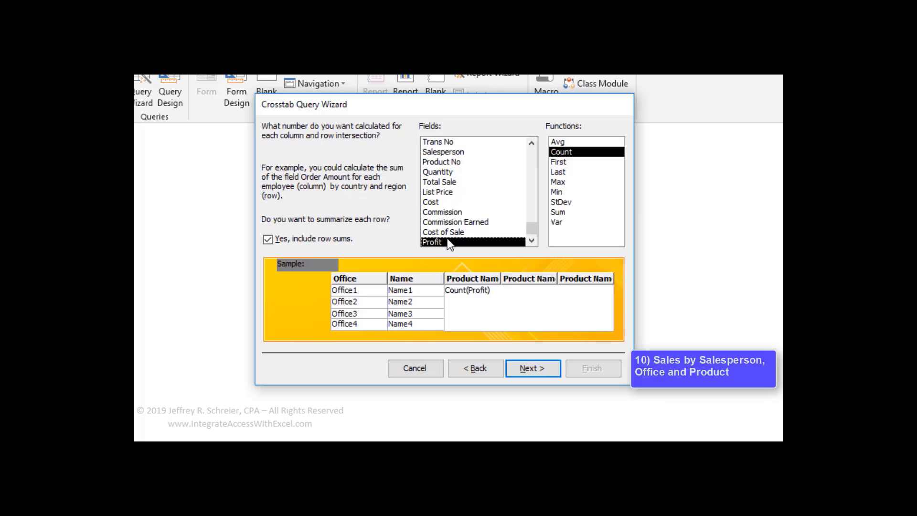
{"action": "left_click", "coordinate": [556, 212]}
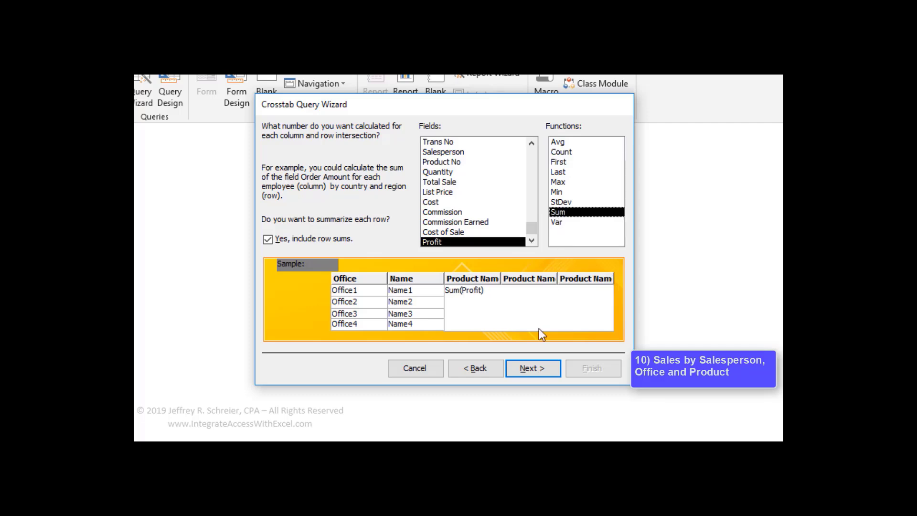
{"action": "left_click", "coordinate": [528, 368]}
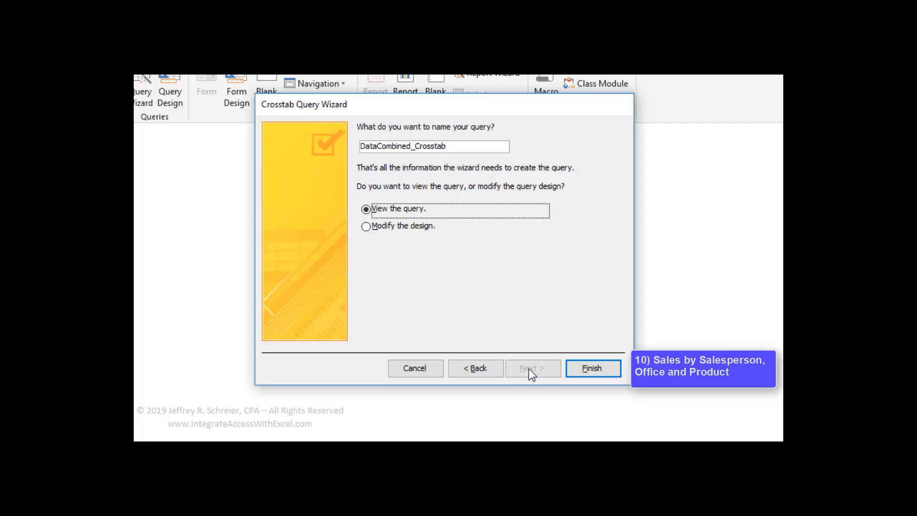
- Name the query 10_SalesbyOfficeSalespersonProduct and finish the wizard to view the query
{"action": "left_click_drag", "start_coordinate": [453, 149], "coordinate": [355, 146]}
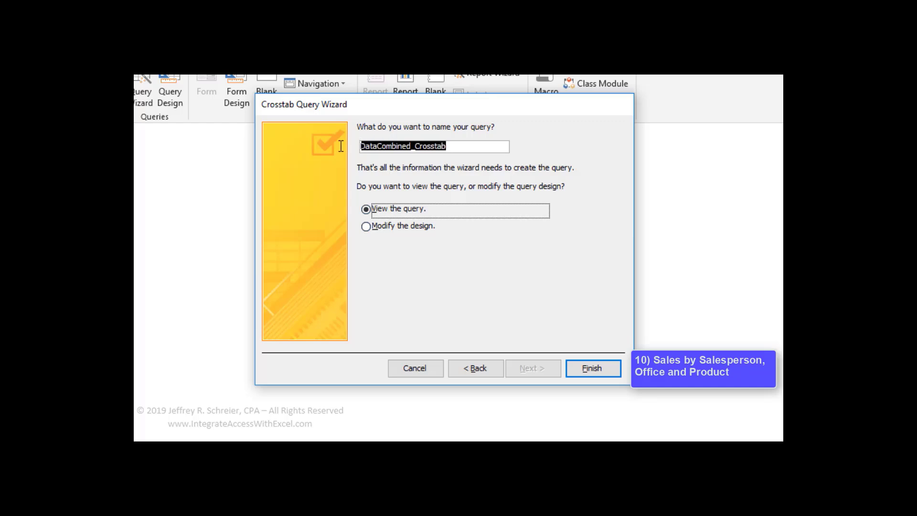
{"action": "type", "text": "1"}
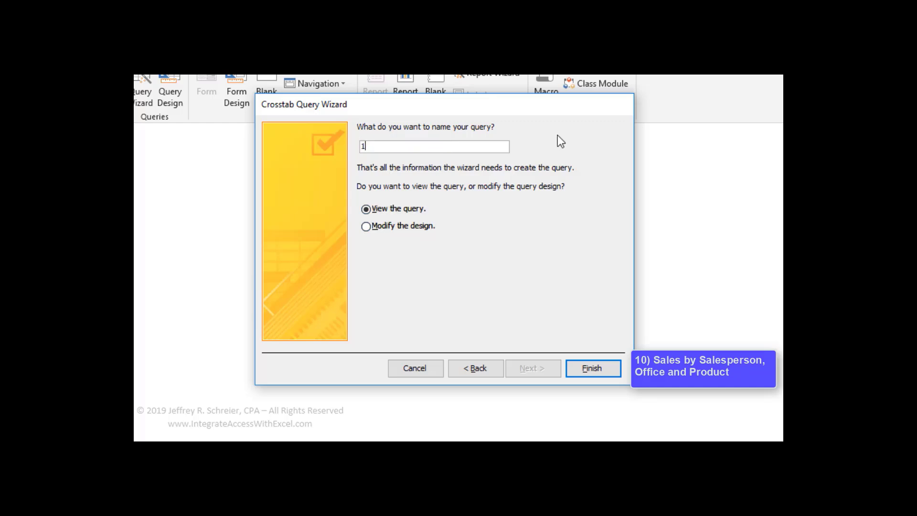
{"action": "type", "text": "0_SalesbyOfficeSalespersonProduct"}
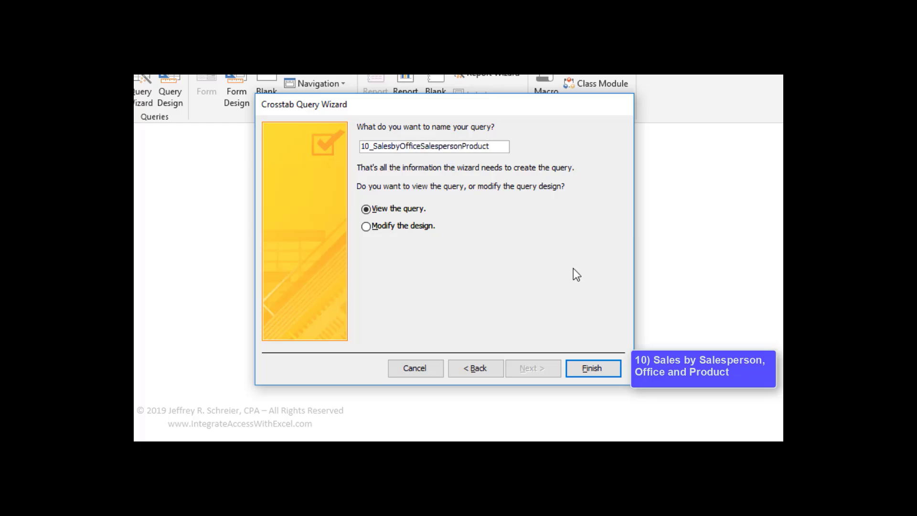
{"action": "left_click", "coordinate": [595, 365]}
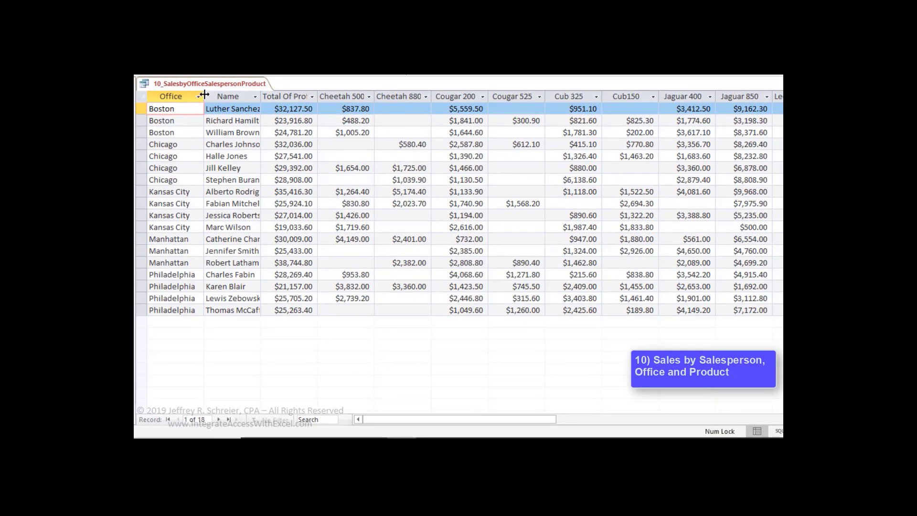
- Widen the Office, Name and Total Of Profit columns in the 10_SalesbyOfficeSalespersonProduct datasheet
{"action": "left_click_drag", "start_coordinate": [204, 96], "coordinate": [218, 96]}
{"action": "left_click_drag", "start_coordinate": [274, 96], "coordinate": [290, 96]}
{"action": "left_click_drag", "start_coordinate": [347, 102], "coordinate": [374, 101]}
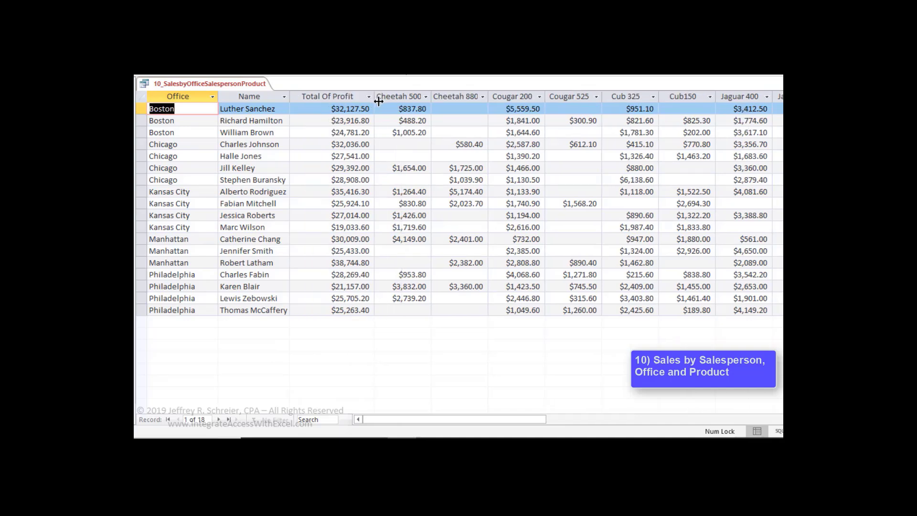
{"action": "mouse_move", "coordinate": [507, 419]}
{"action": "left_mouse_down"}
{"action": "mouse_move", "coordinate": [620, 435]}
{"action": "mouse_move", "coordinate": [514, 423]}
{"action": "left_mouse_up"}
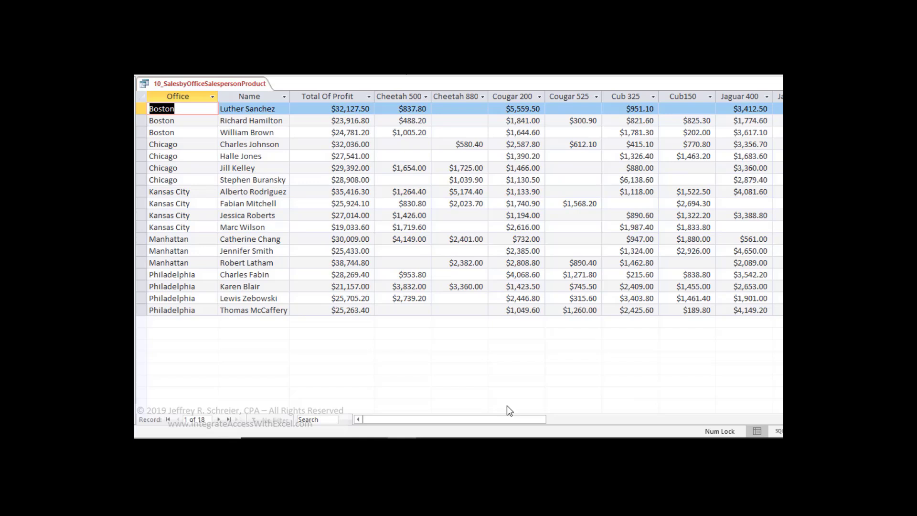
- Switch 10_SalesbyOfficeSalespersonProduct to its design and open the sort options for the Product Name column heading
{"action": "right_click", "coordinate": [196, 87]}
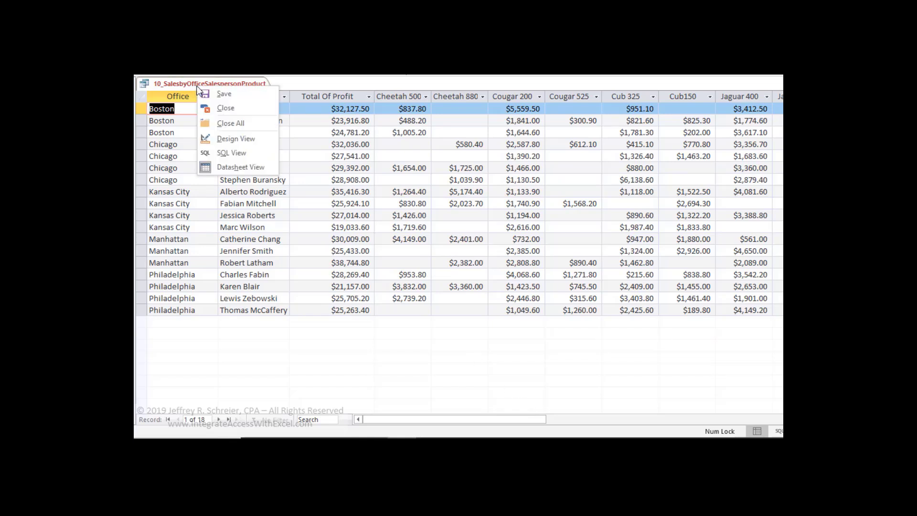
{"action": "left_click", "coordinate": [220, 137]}
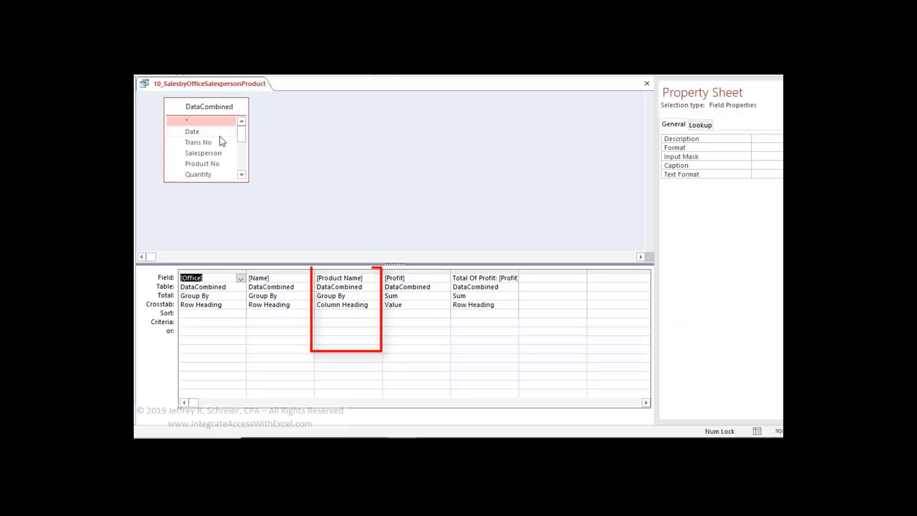
{"action": "left_click", "coordinate": [358, 314]}
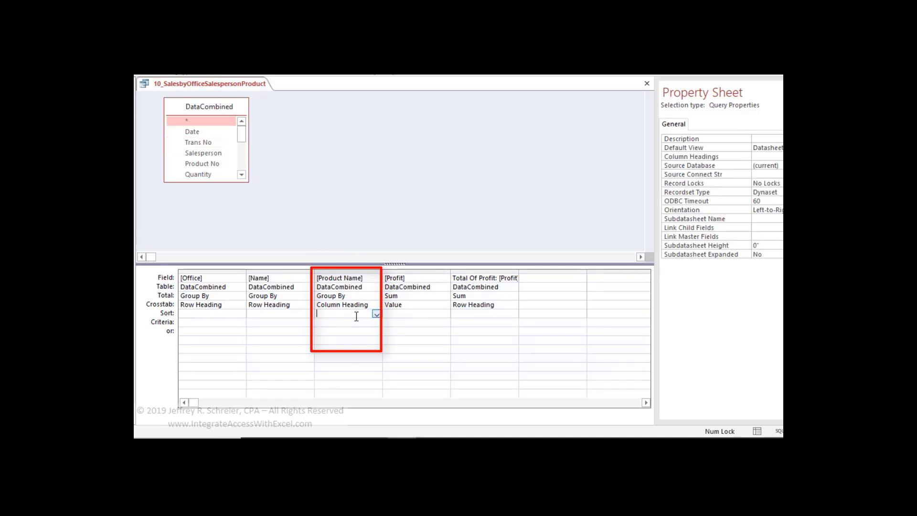
{"action": "left_click", "coordinate": [376, 315]}
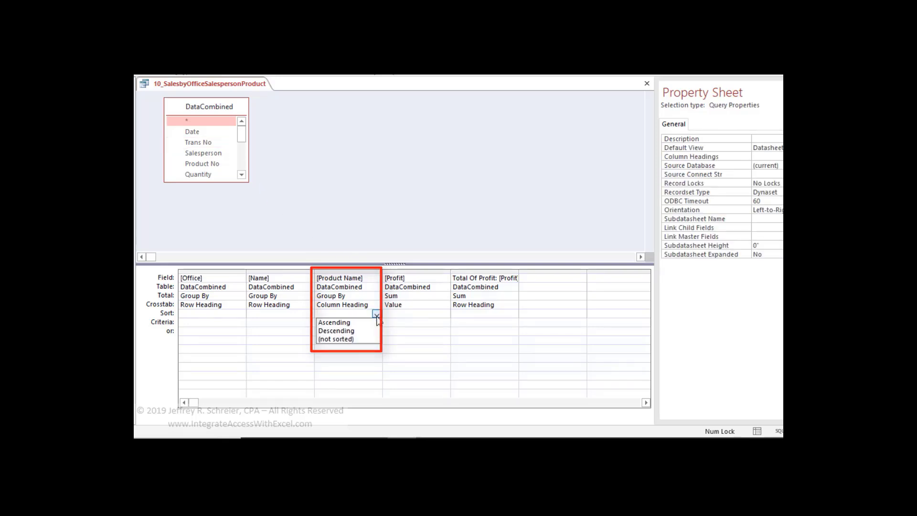